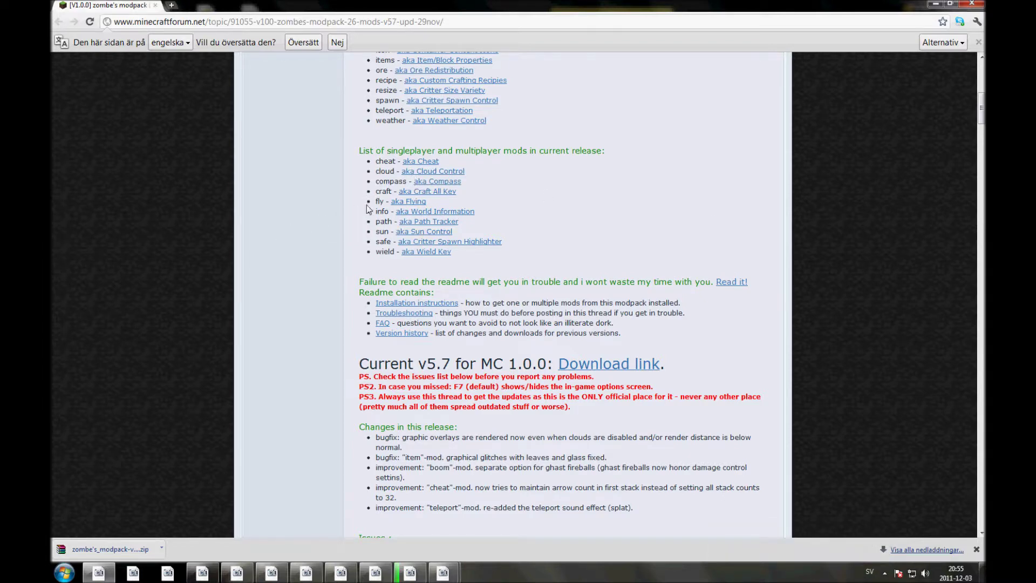
- Review the Zombe's modpack forum thread, including its web address, mod lists and the v5.7 download link for MC 1.0.0
scroll(544, 232, up, 10)
scroll(544, 232, down, 9)
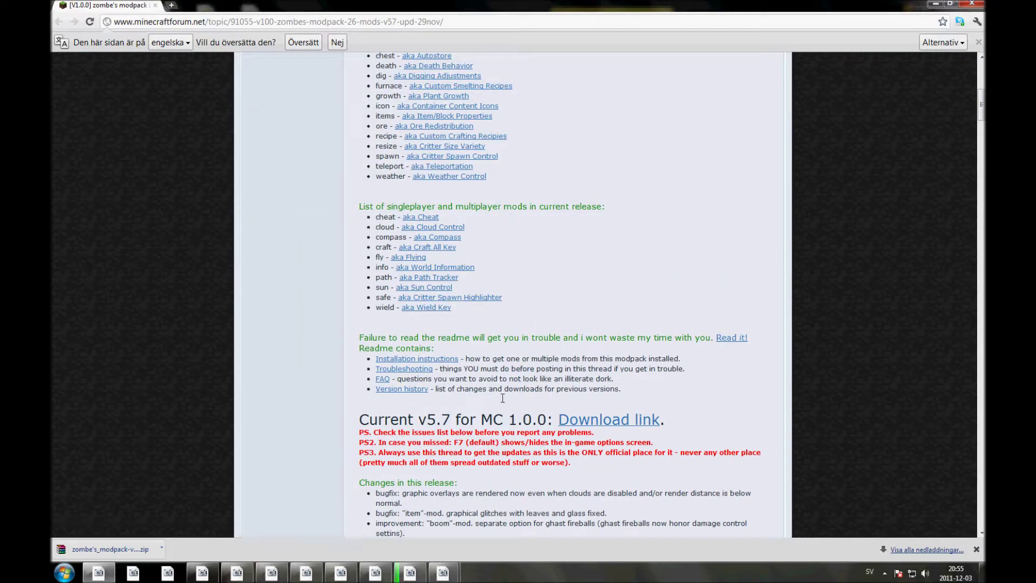
scroll(189, 232, up, 8)
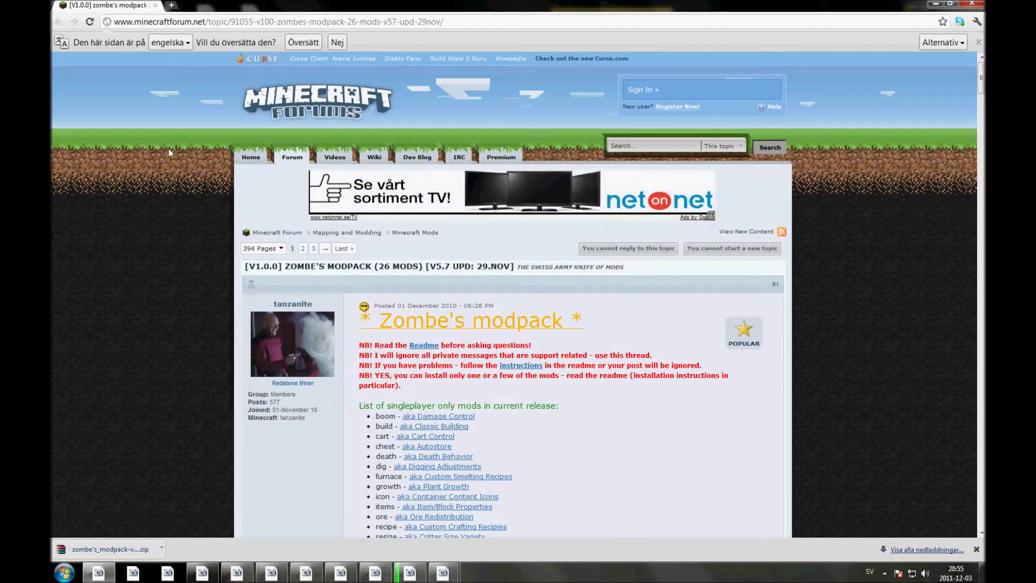
click(127, 23)
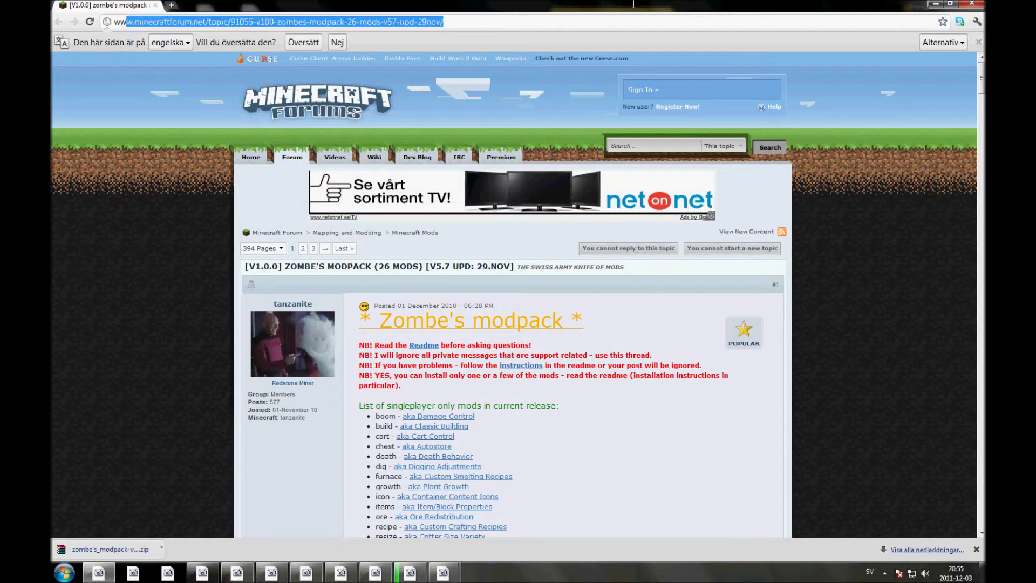
drag(127, 23, 118, 31)
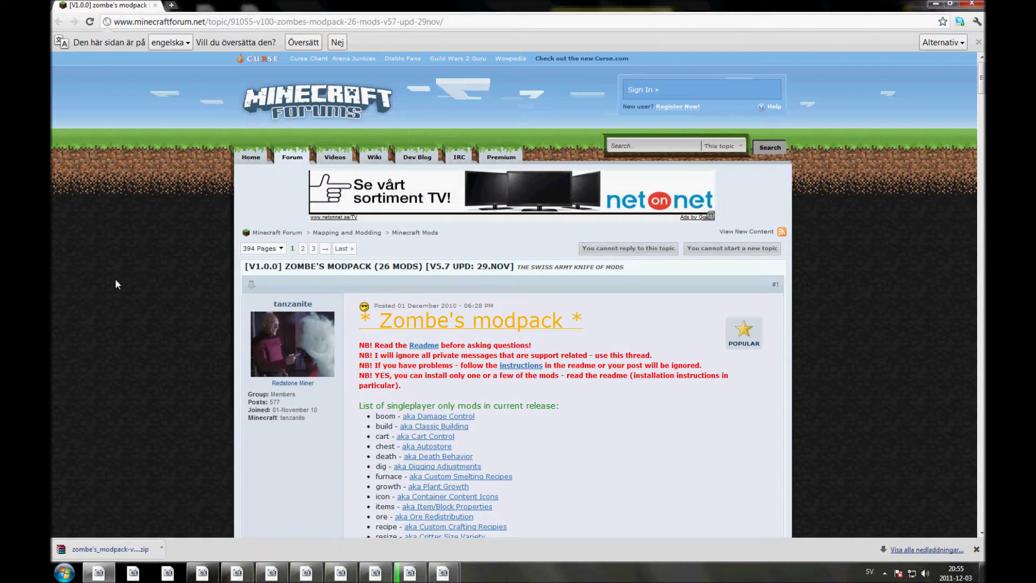
scroll(165, 276, down, 6)
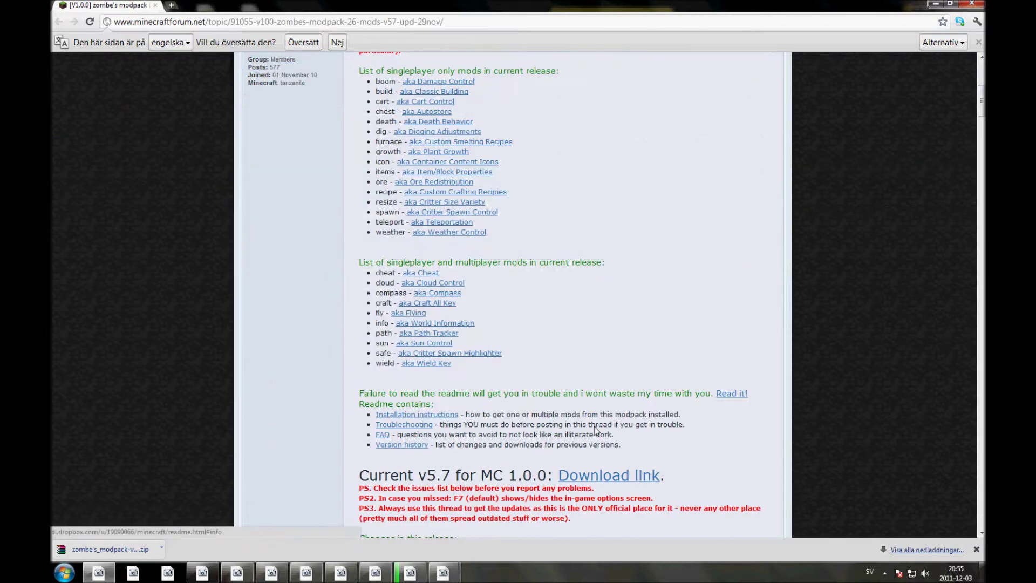
scroll(621, 392, down, 2)
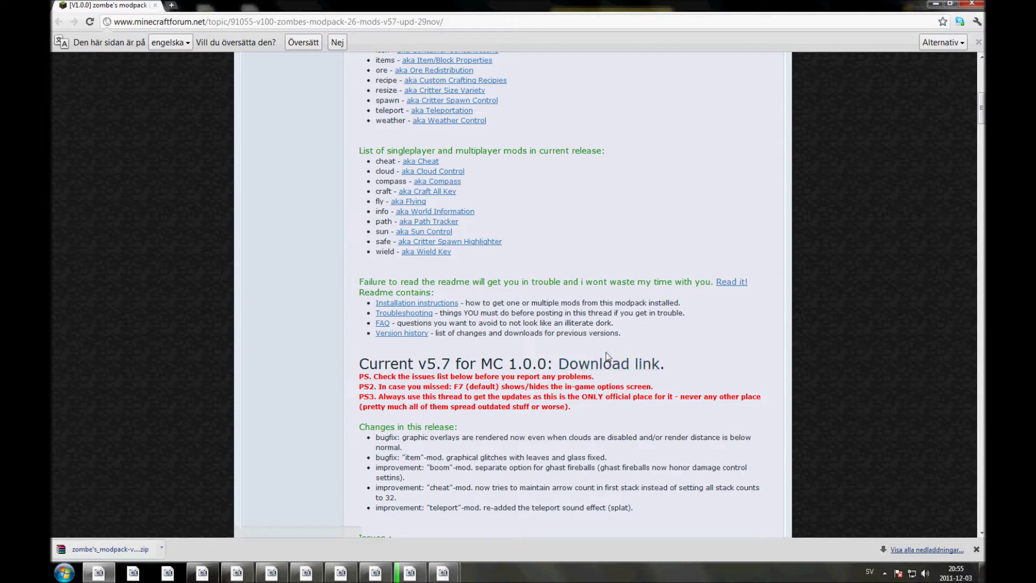
- Open the downloaded Zombe's modpack zip in WinRAR and look inside its config and classes folders
click(85, 550)
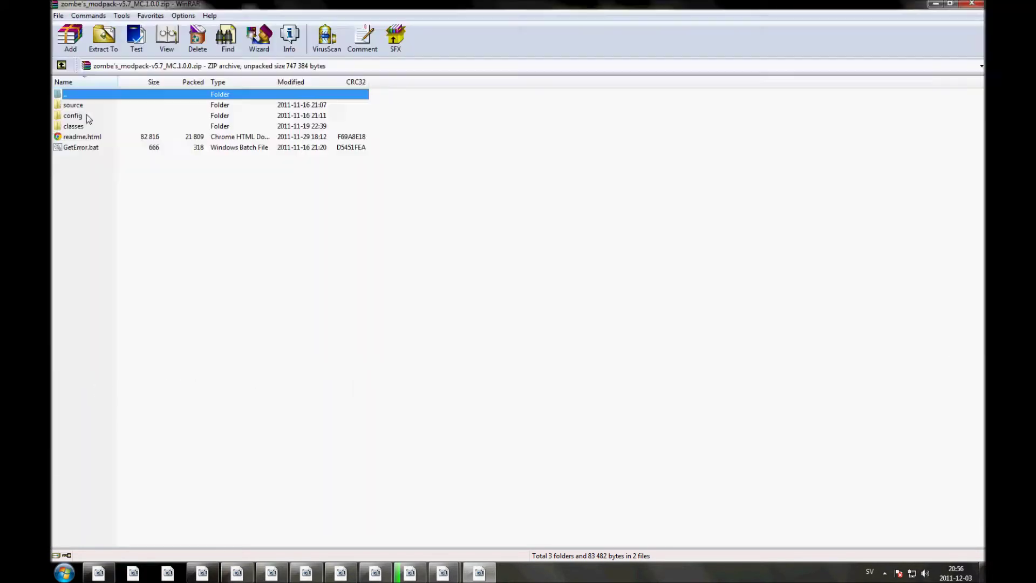
double_click(81, 114)
double_click(93, 99)
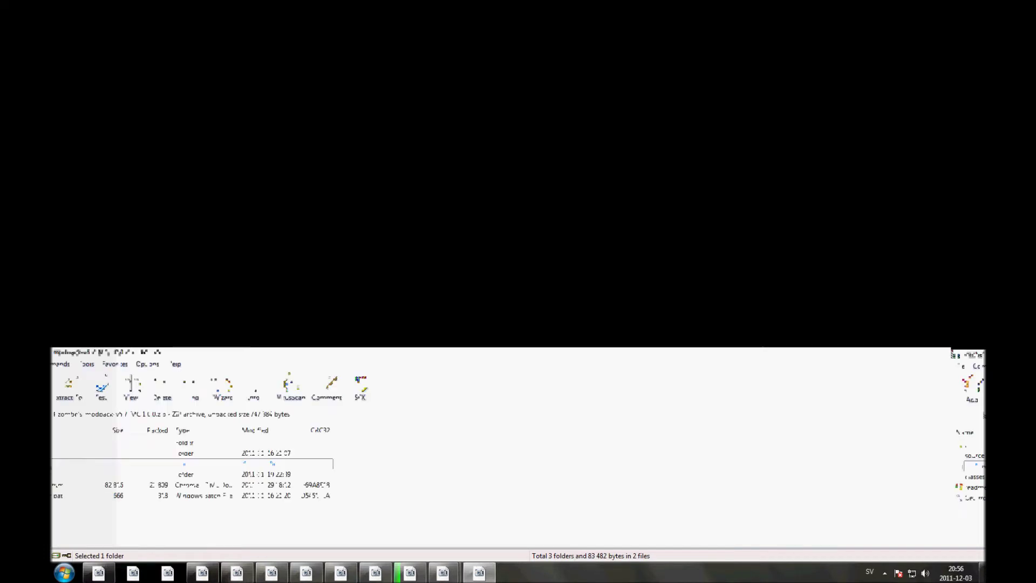
double_click(92, 107)
double_click(95, 97)
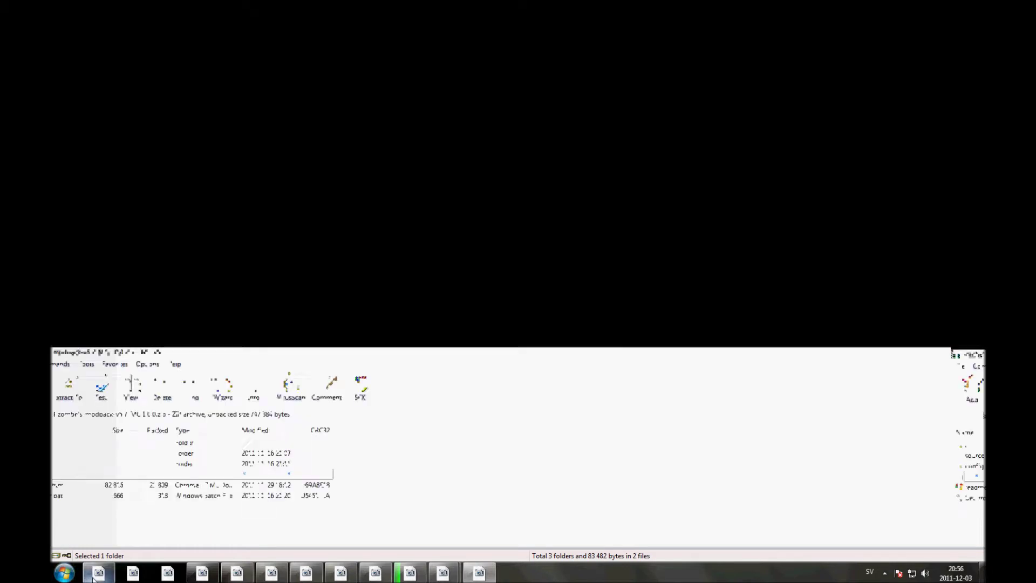
- Shrink the modpack archive window, minimize the browser and the screen recorder, and move the archive window to the middle of the desktop
mouse_move(99, 570)
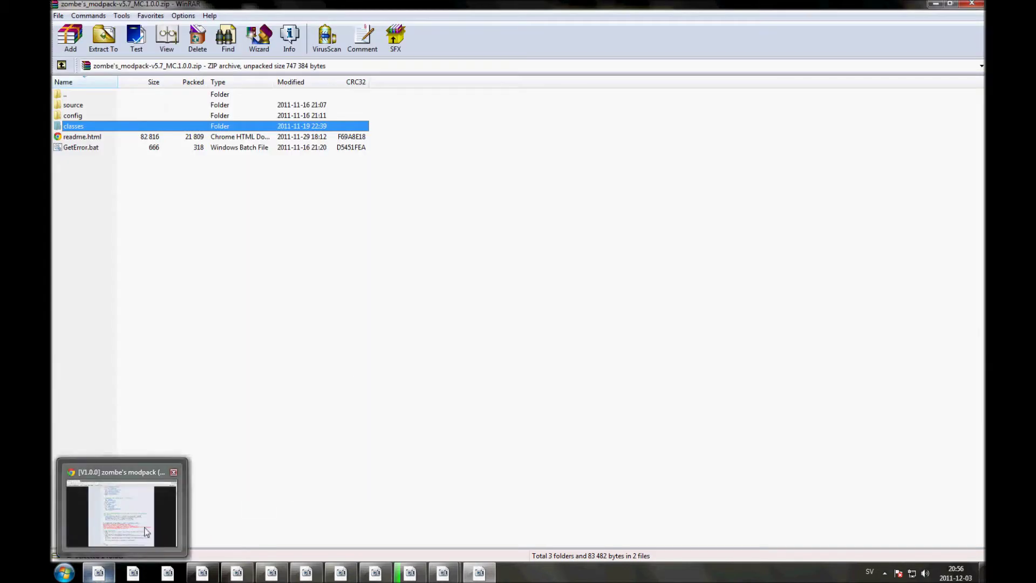
mouse_move(449, 578)
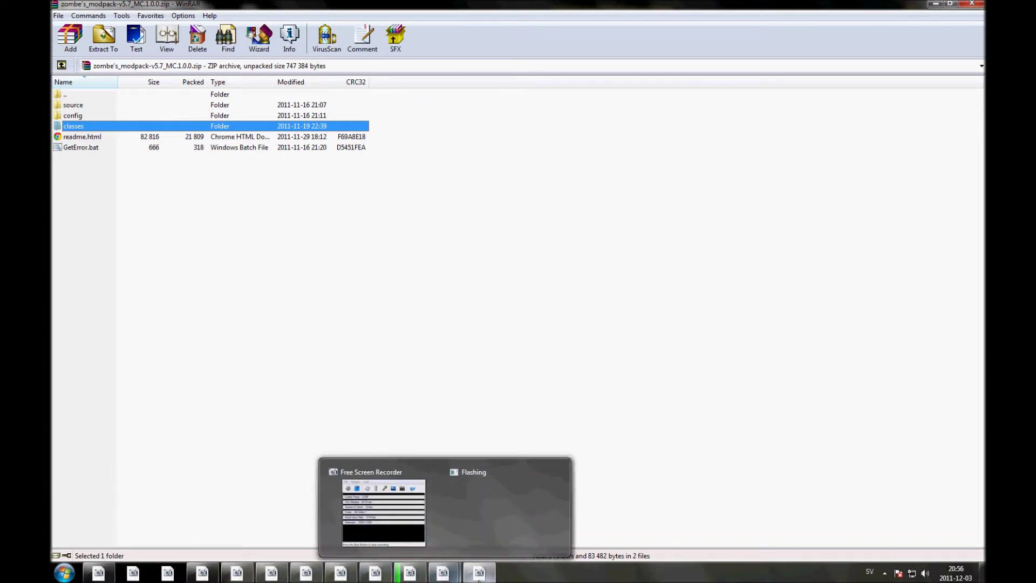
click(479, 576)
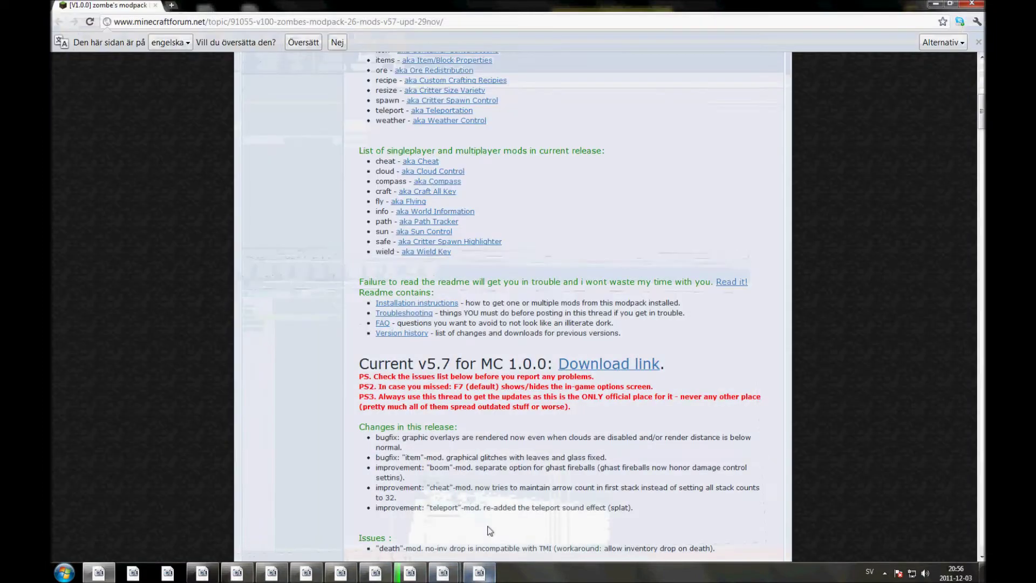
click(480, 575)
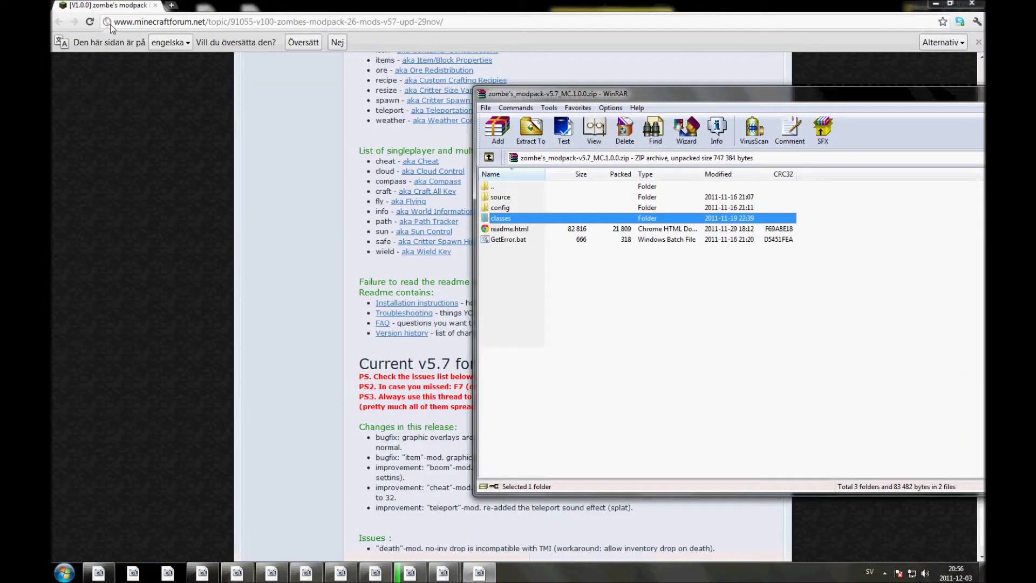
click(936, 4)
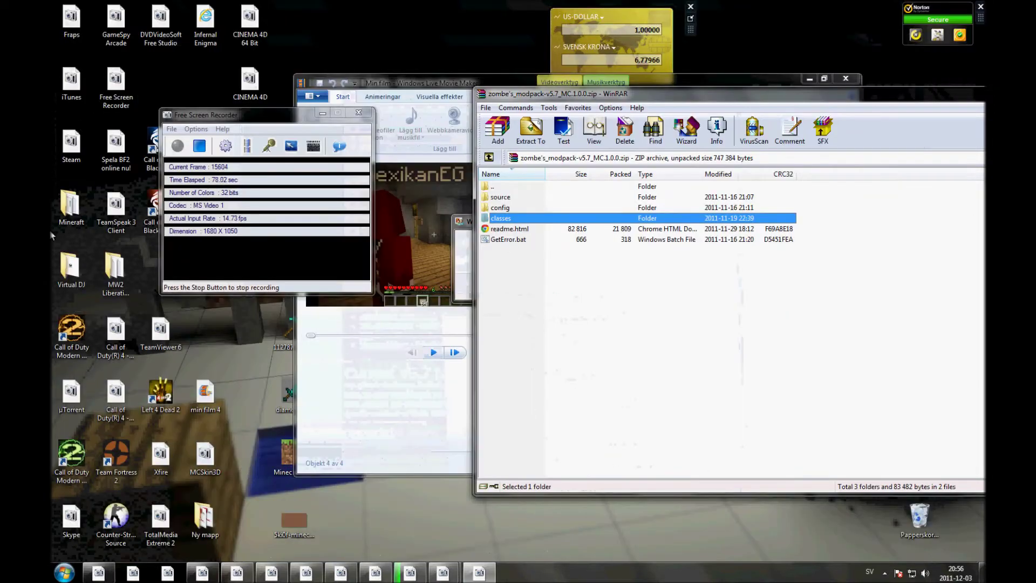
click(322, 113)
drag(841, 102, 555, 79)
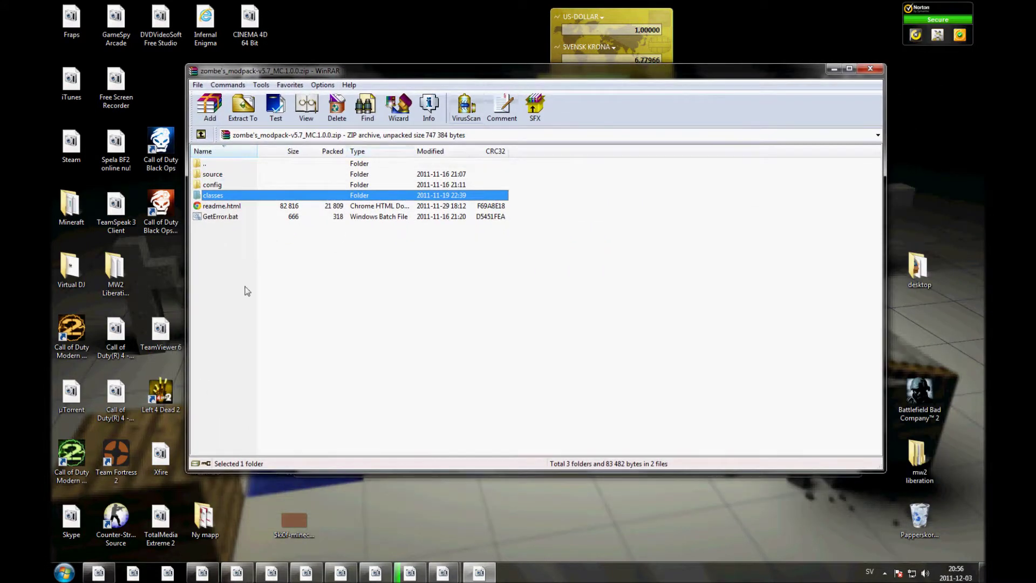
- Search Windows for %appdata%, open the Roaming folder and go into its .minecraft folder
click(63, 572)
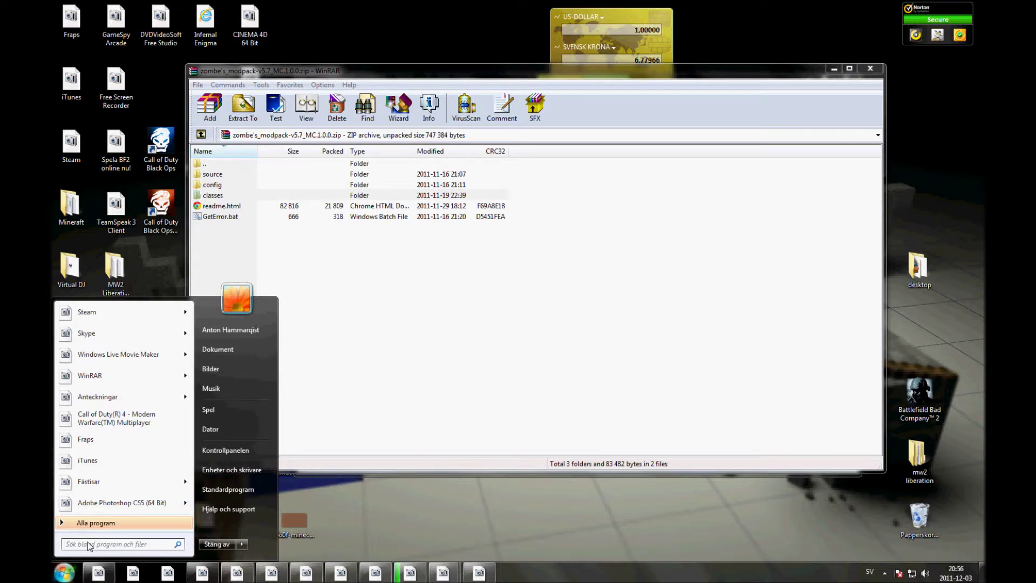
text(%appdata)
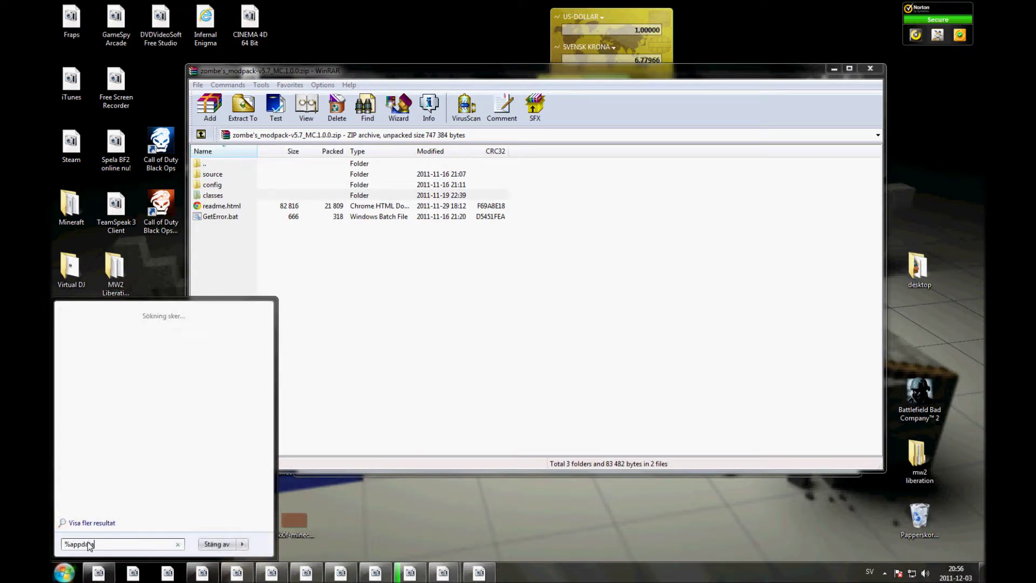
text(%)
click(85, 313)
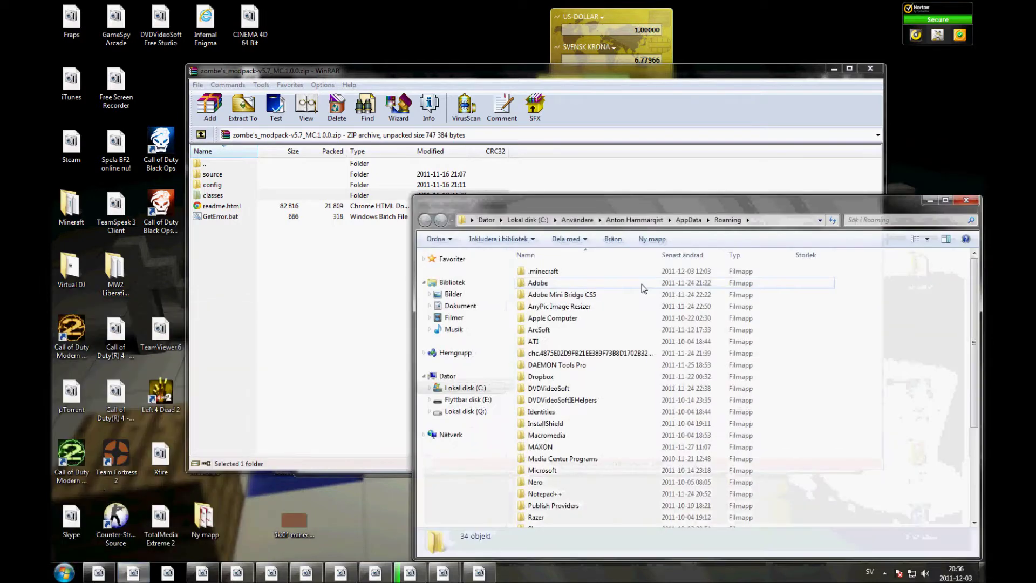
double_click(545, 272)
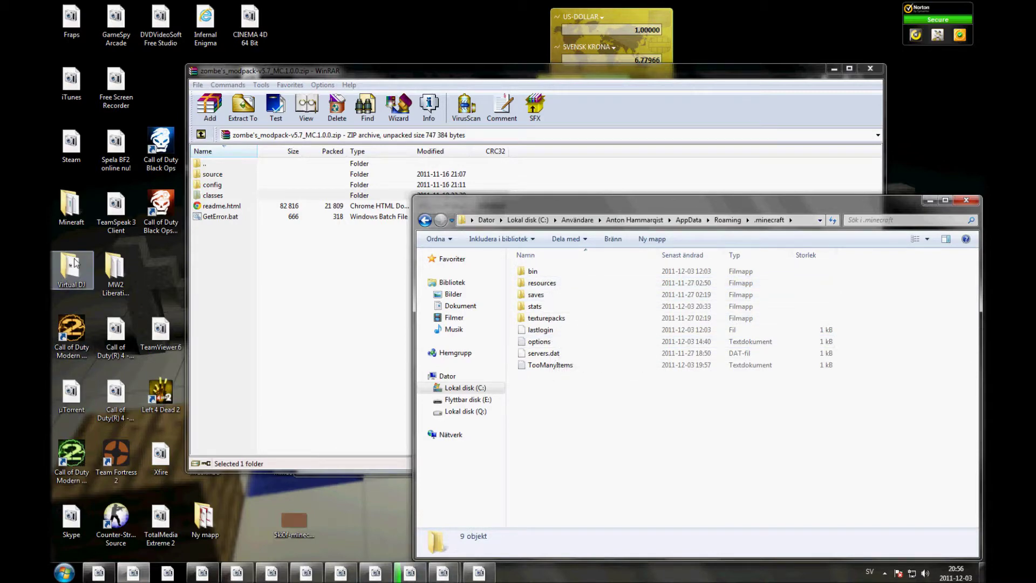
- Start the Minecraft launcher from the desktop's Minecraft folder, view the game location in its options, and close the launcher
double_click(70, 206)
click(179, 193)
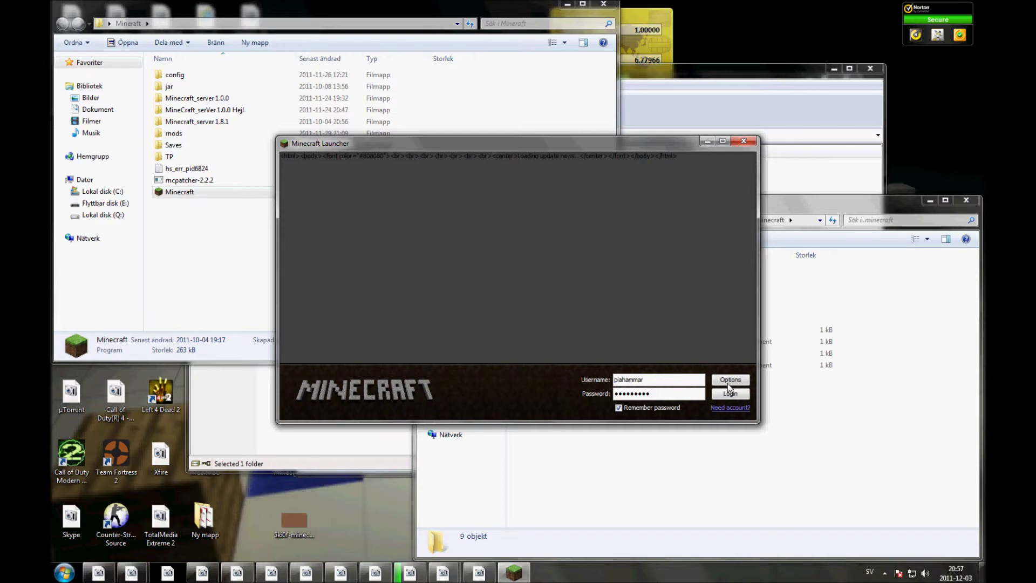
drag(473, 138, 418, 59)
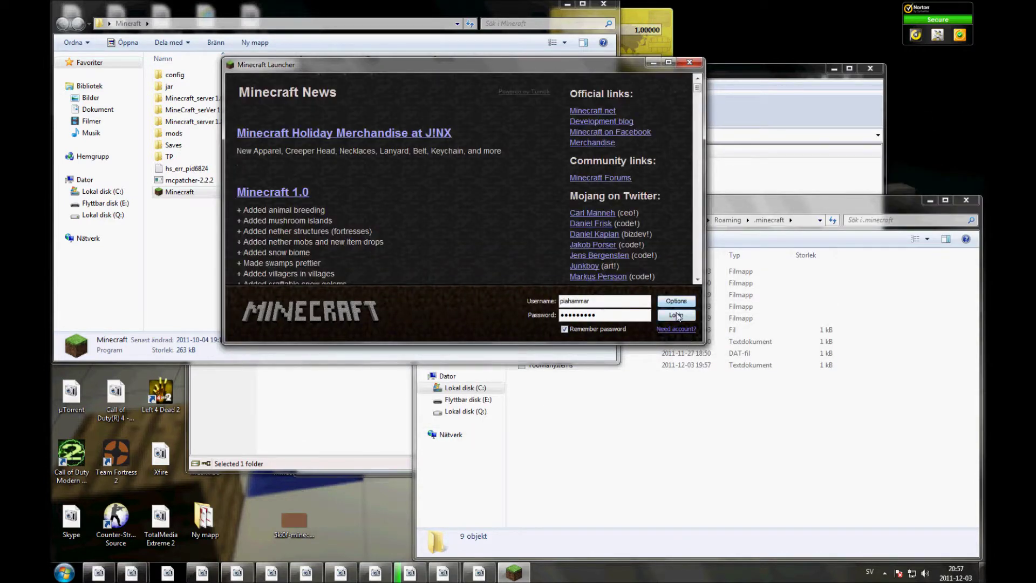
click(674, 302)
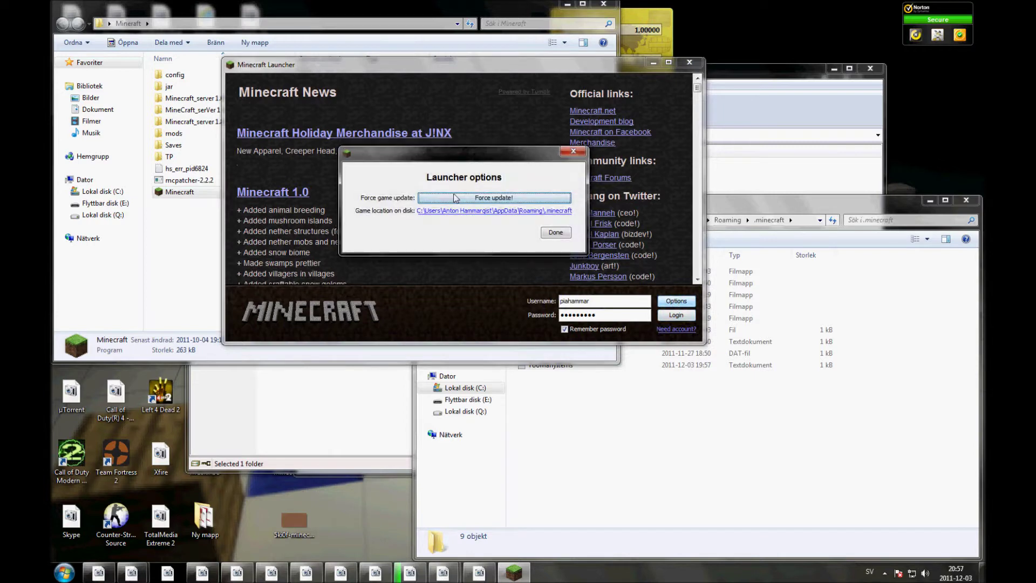
click(573, 151)
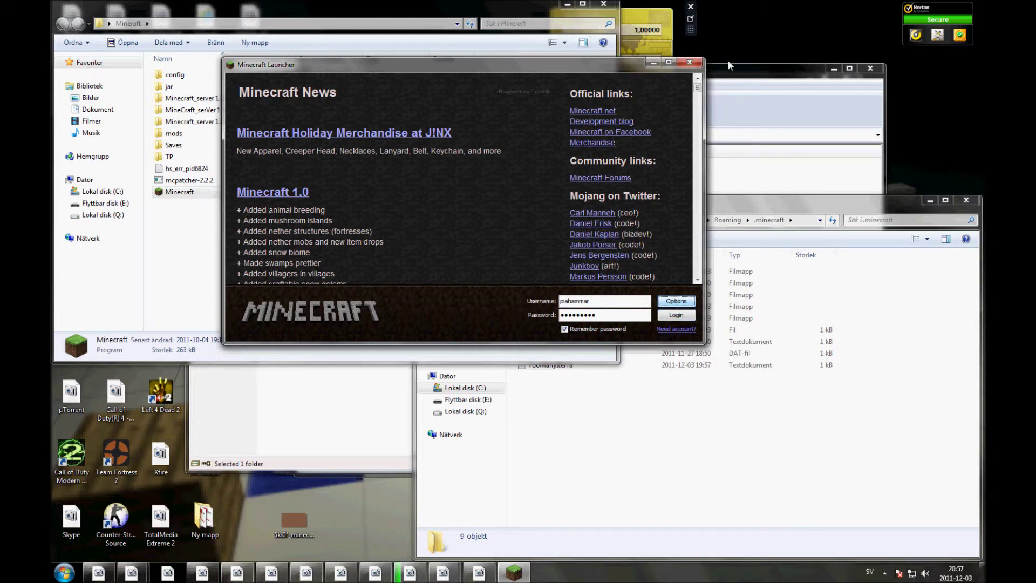
click(688, 62)
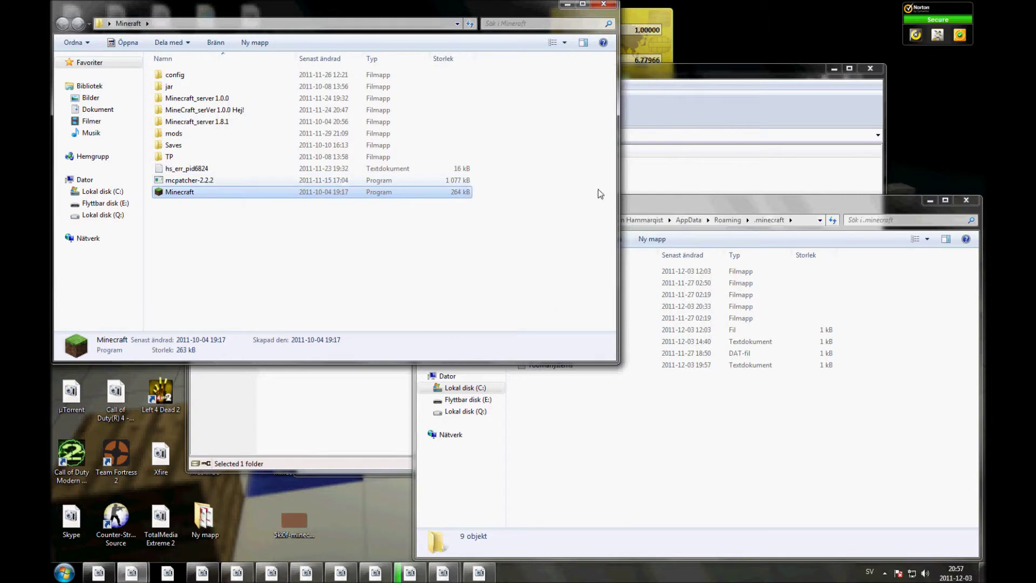
- Bring the modpack archive to the front, open its classes folder and reposition the window beside the .minecraft folder
click(675, 203)
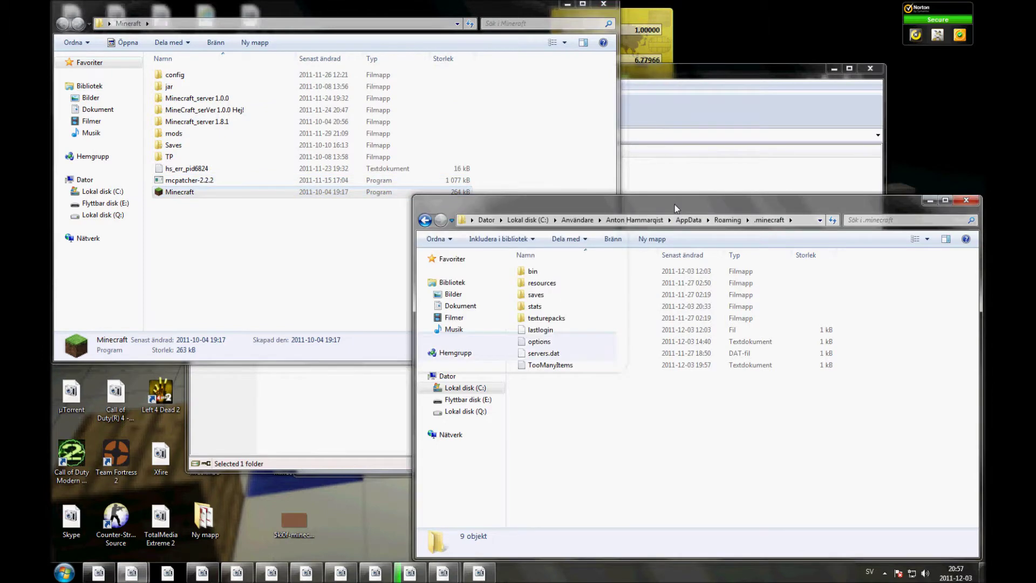
click(664, 76)
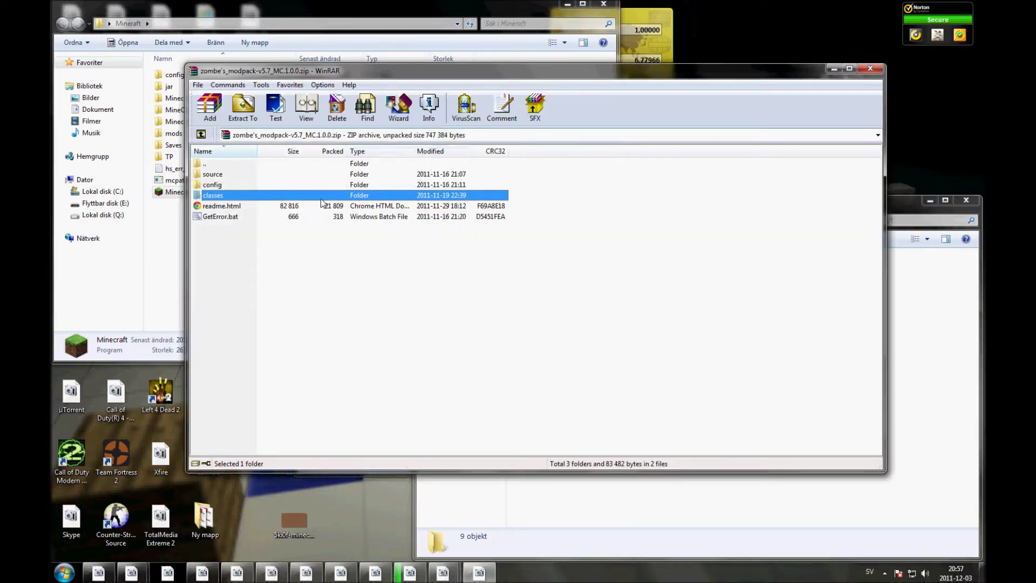
drag(554, 74, 505, 63)
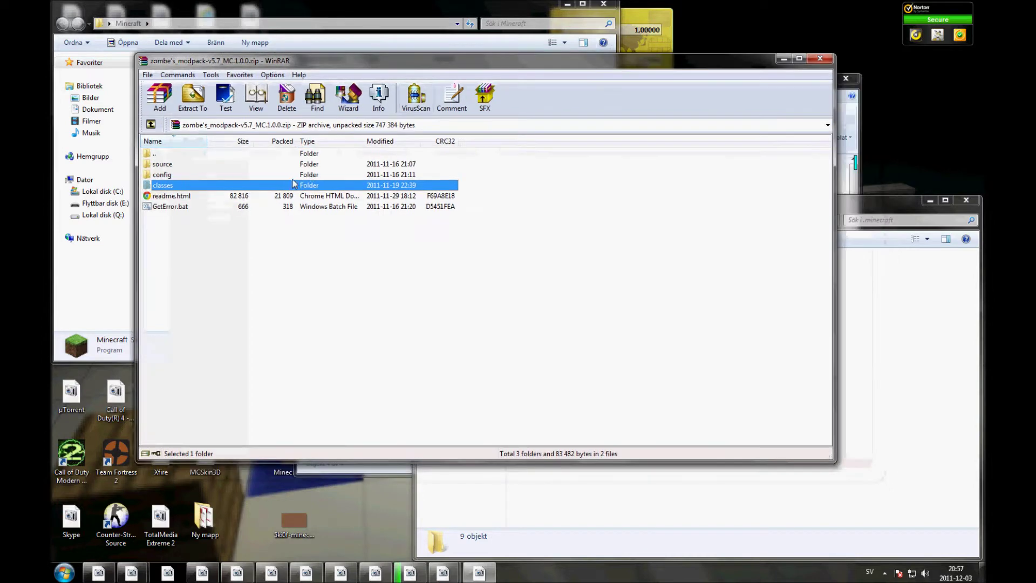
double_click(270, 185)
drag(323, 60, 286, 45)
click(399, 218)
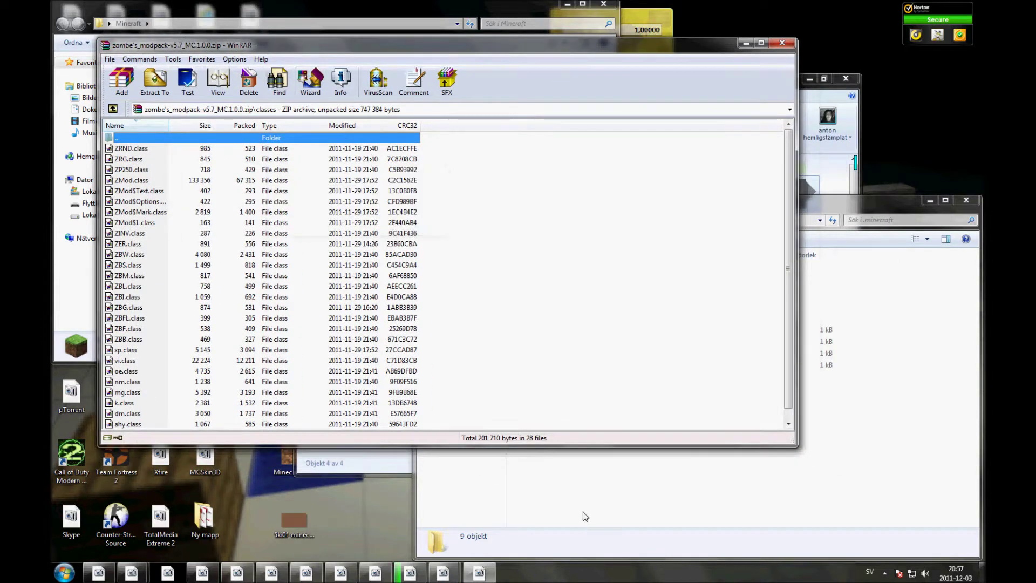
- Switch to Skype and change the online status to do not disturb
click(610, 518)
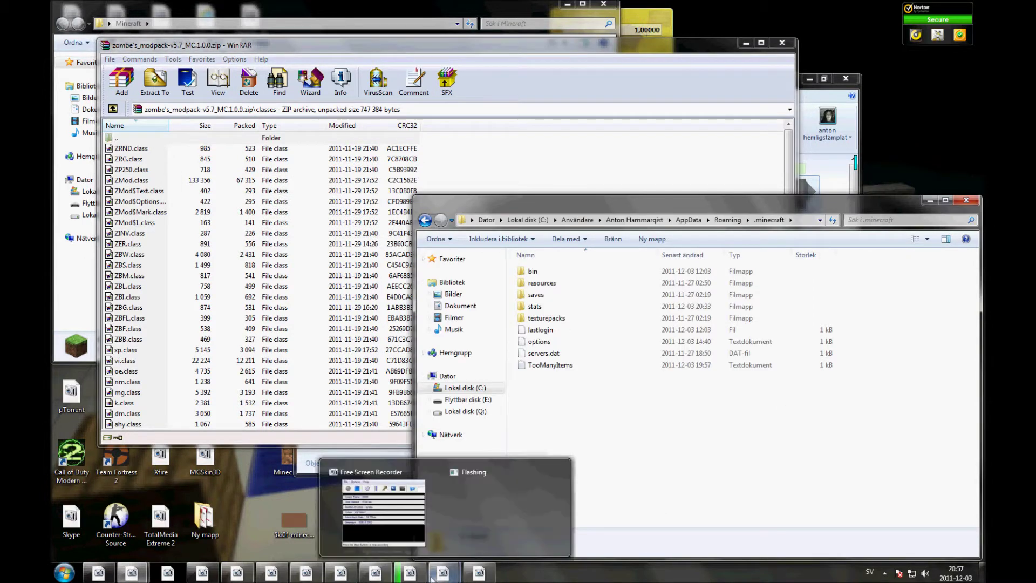
mouse_move(375, 572)
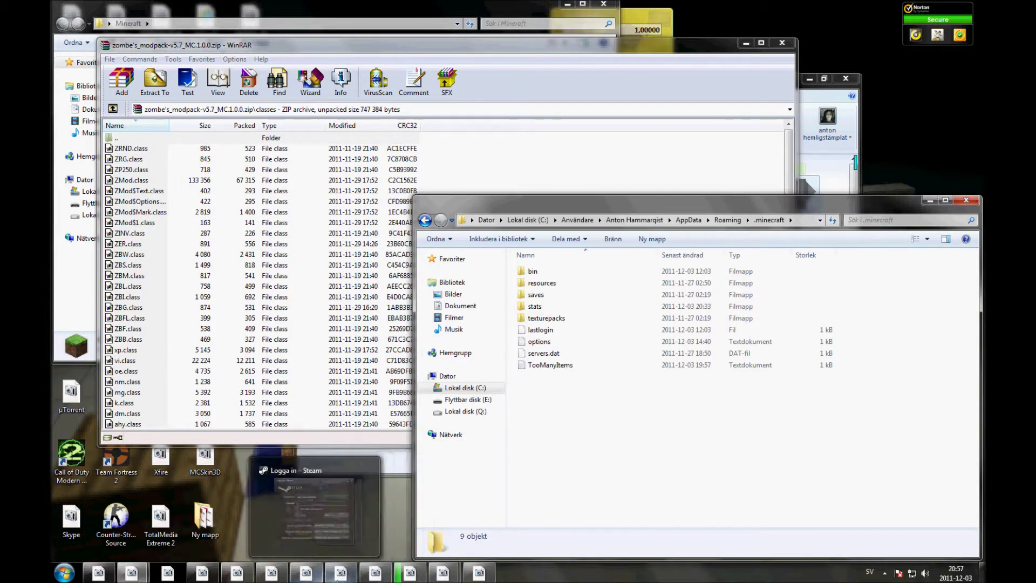
click(347, 534)
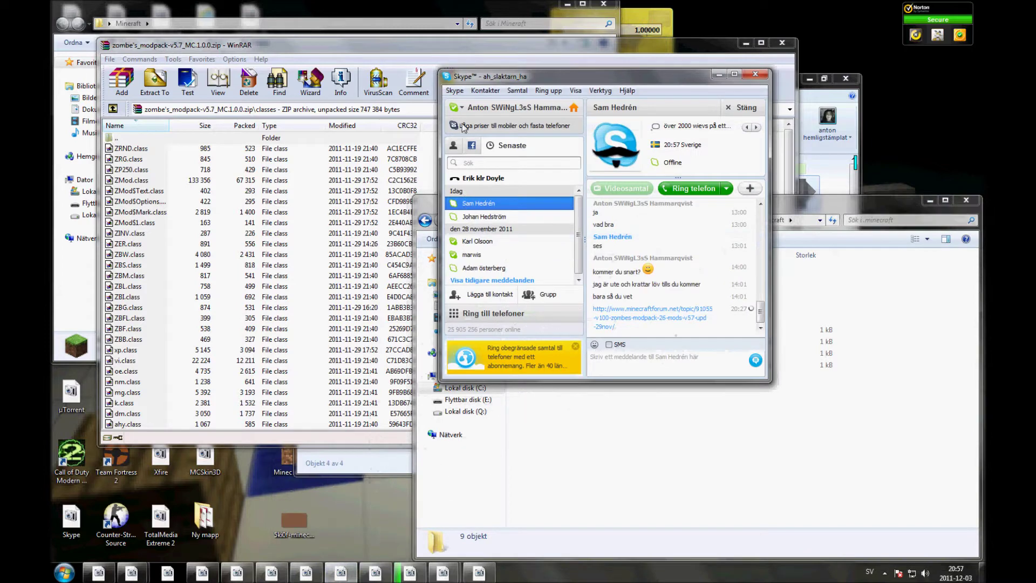
click(456, 107)
click(465, 144)
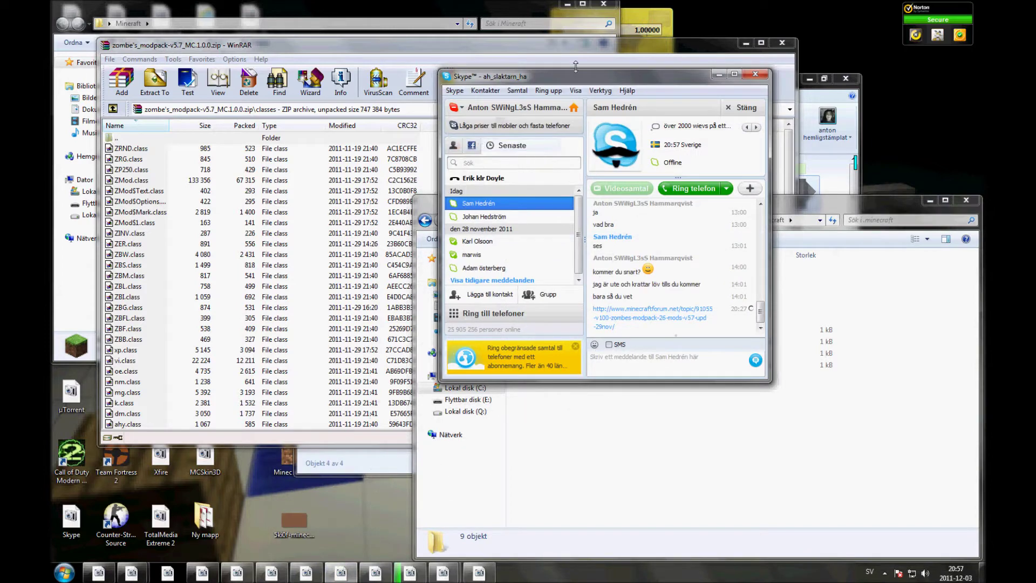
- Return to the modpack archive and the .minecraft folder, and open the bin folder inside .minecraft
click(581, 44)
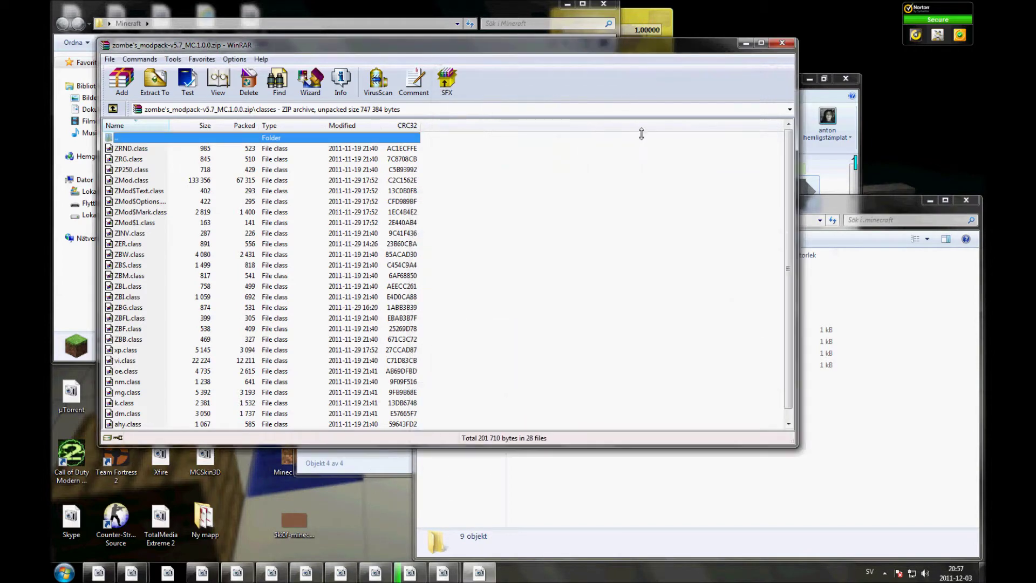
click(869, 203)
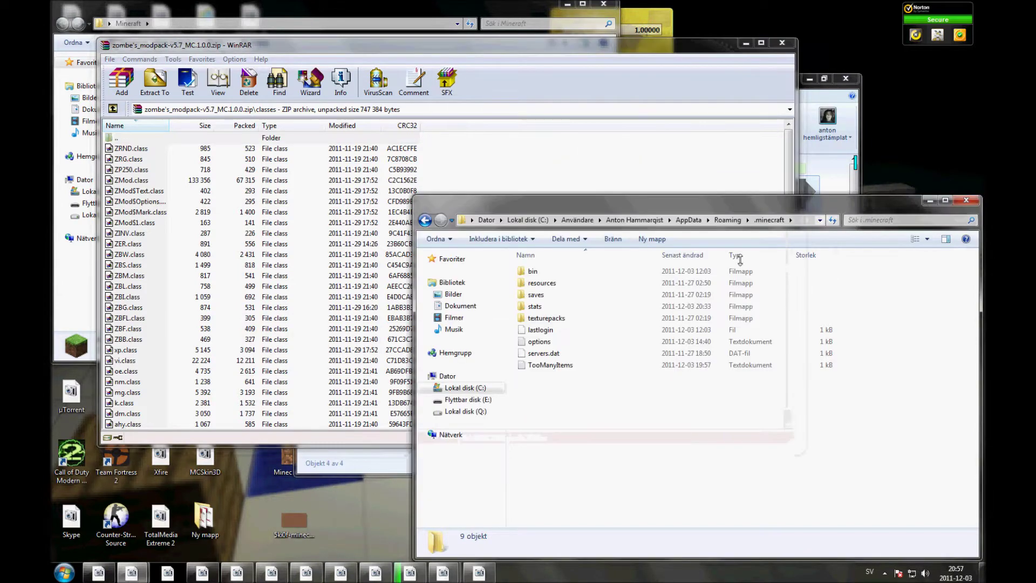
double_click(557, 275)
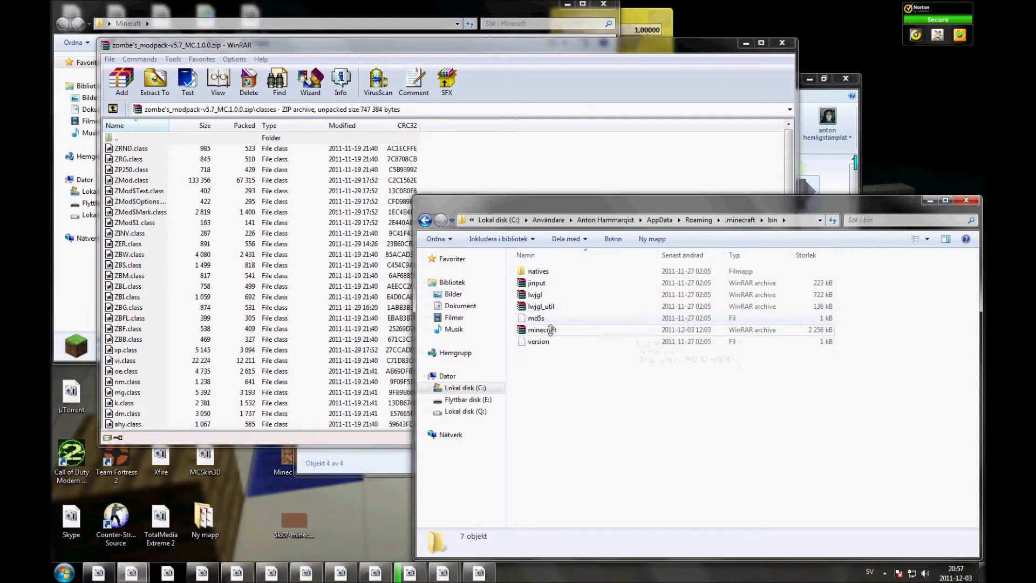
- Open the minecraft archive from the .minecraft bin folder and view its folders and class files
click(527, 330)
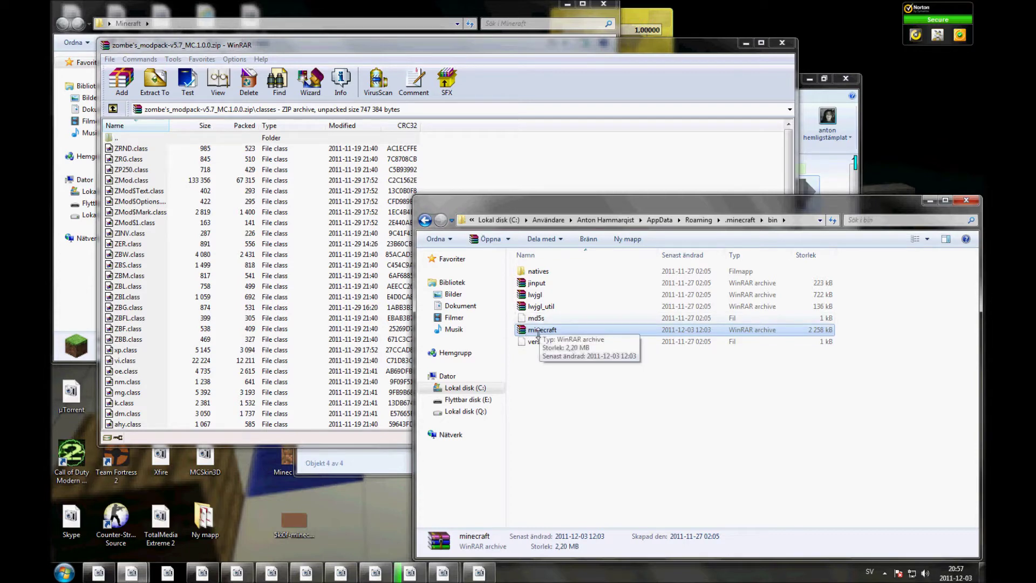
double_click(532, 330)
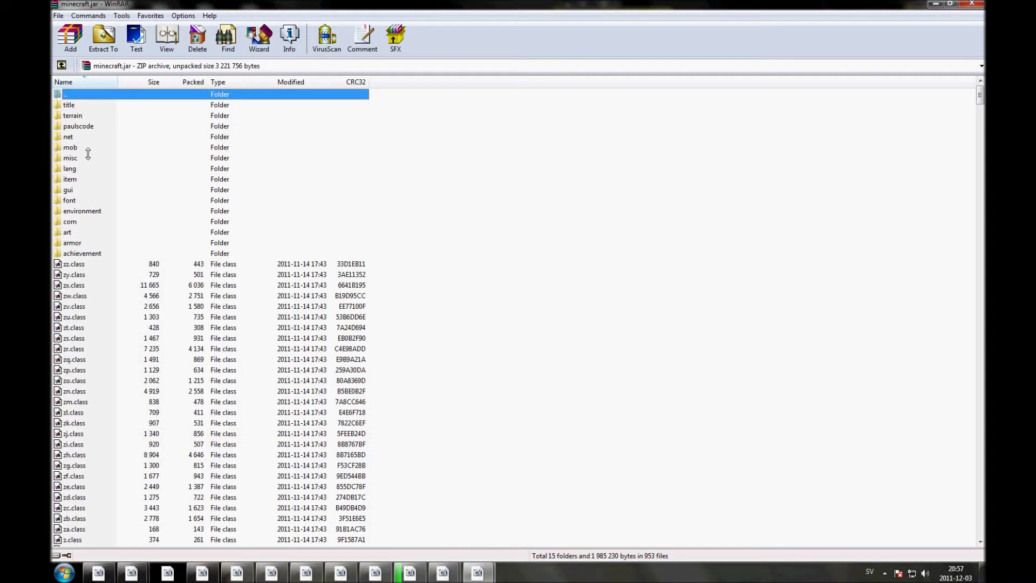
click(72, 168)
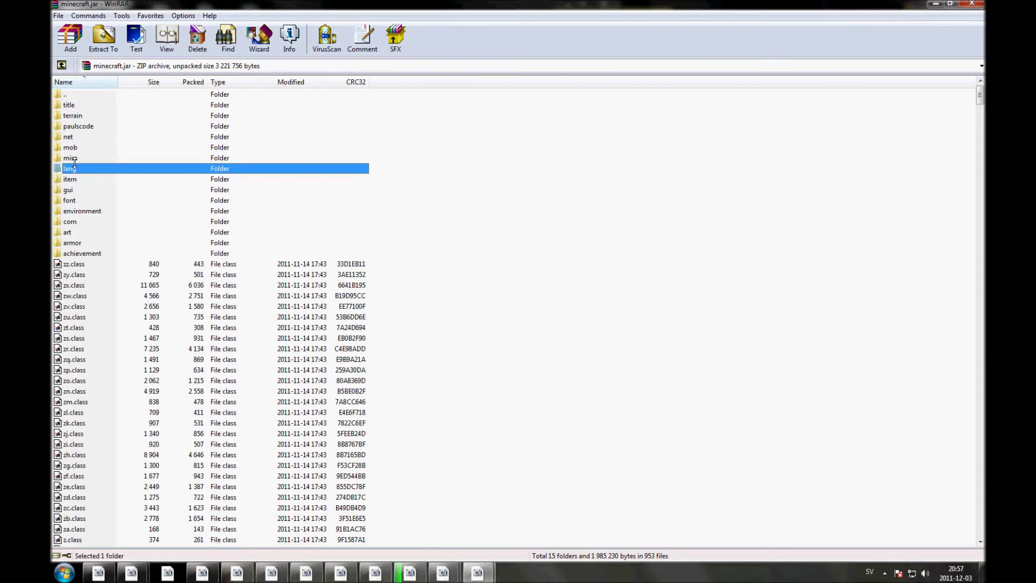
click(110, 147)
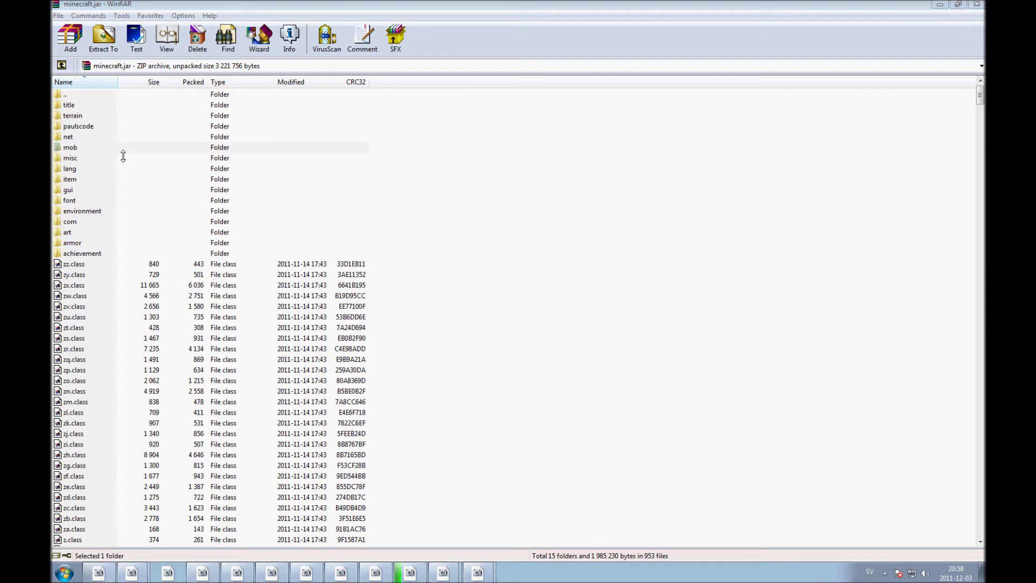
- Add all class files from the modpack archive's classes folder to minecraft.jar
click(477, 573)
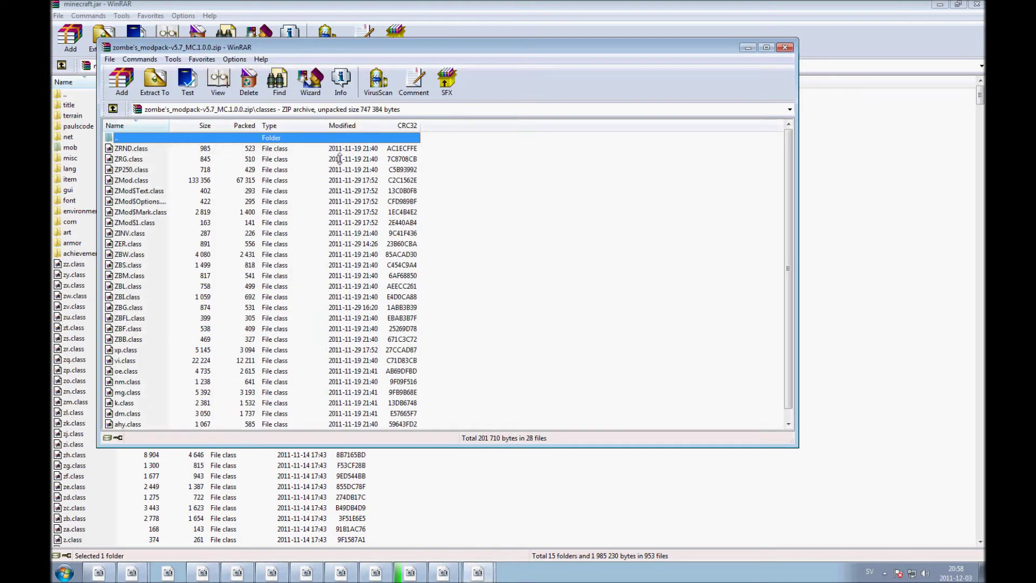
drag(420, 45, 564, 49)
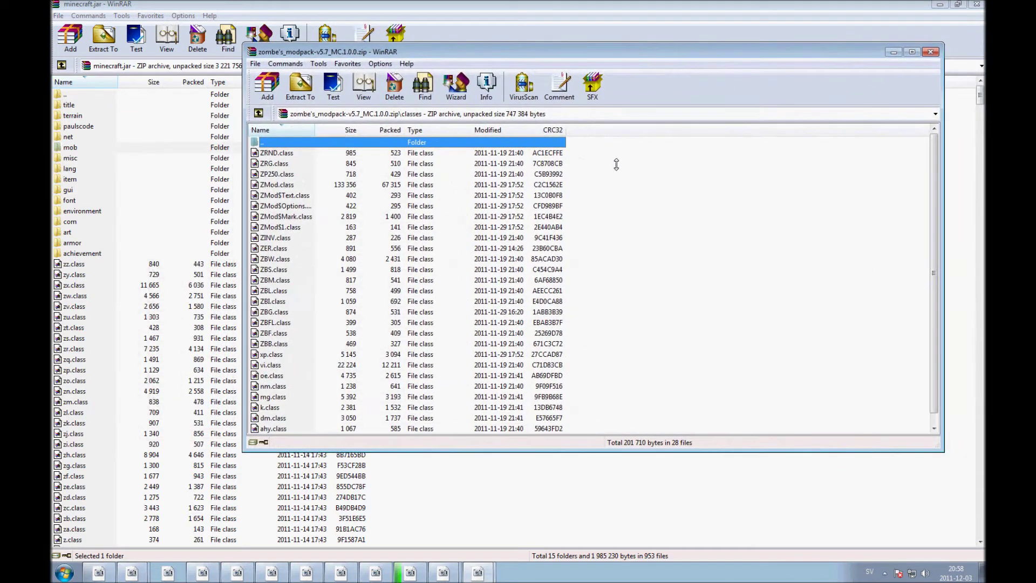
drag(612, 147, 498, 483)
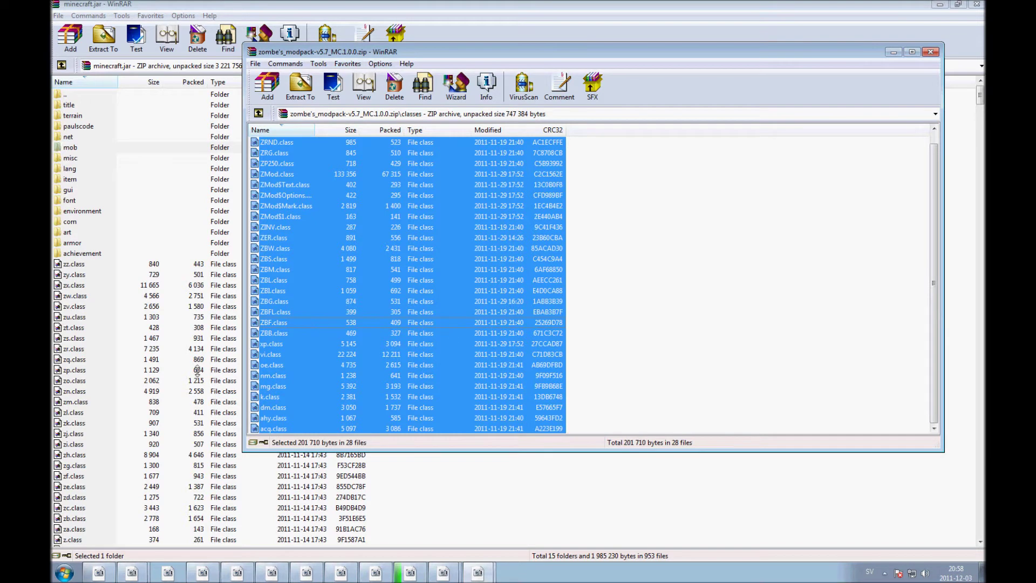
drag(197, 369, 197, 369)
click(499, 378)
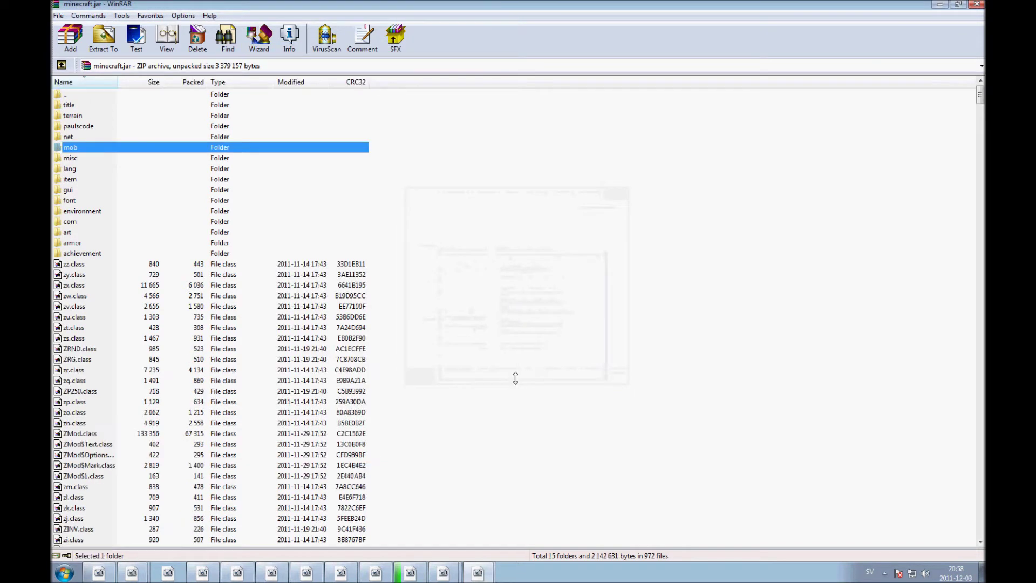
- Open the modpack archive's config folder and go up from the bin folder to the .minecraft folder
click(468, 570)
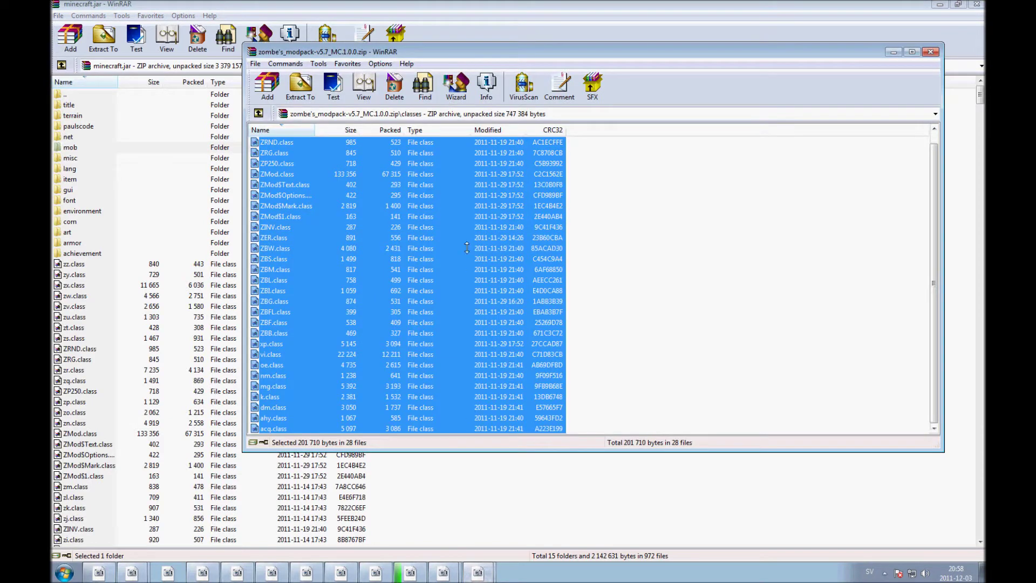
click(627, 247)
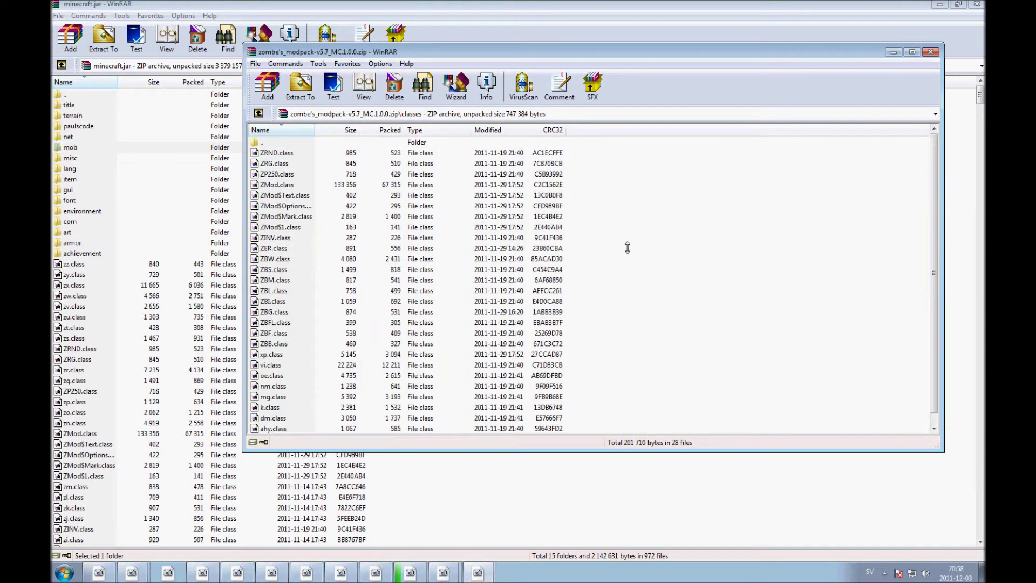
double_click(261, 142)
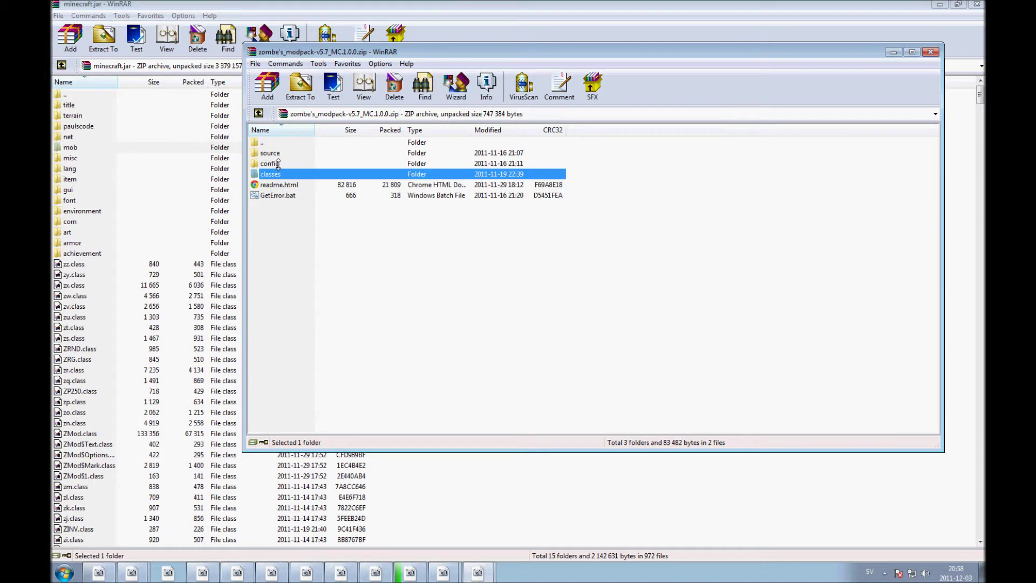
double_click(278, 163)
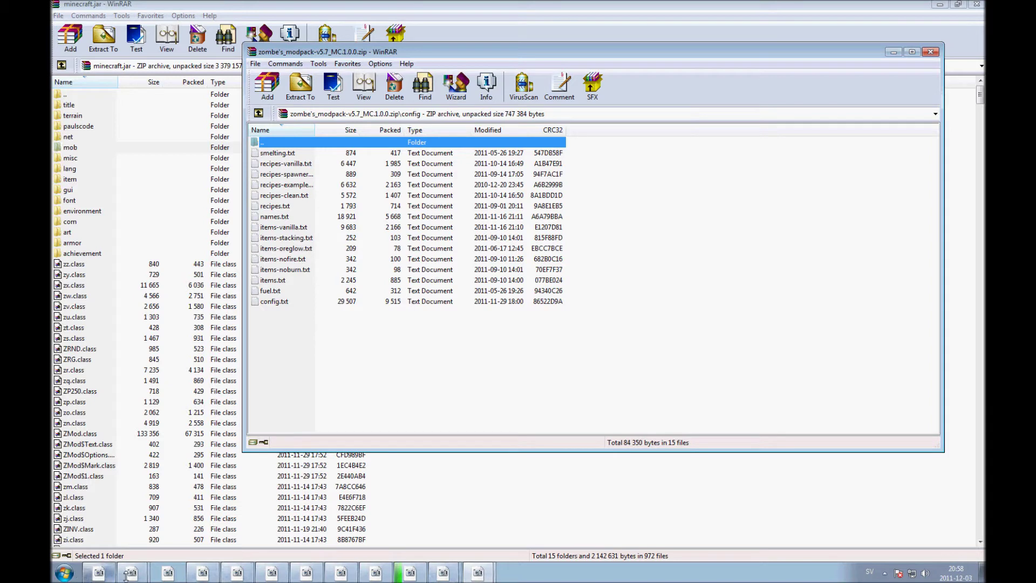
key(alt+Tab)
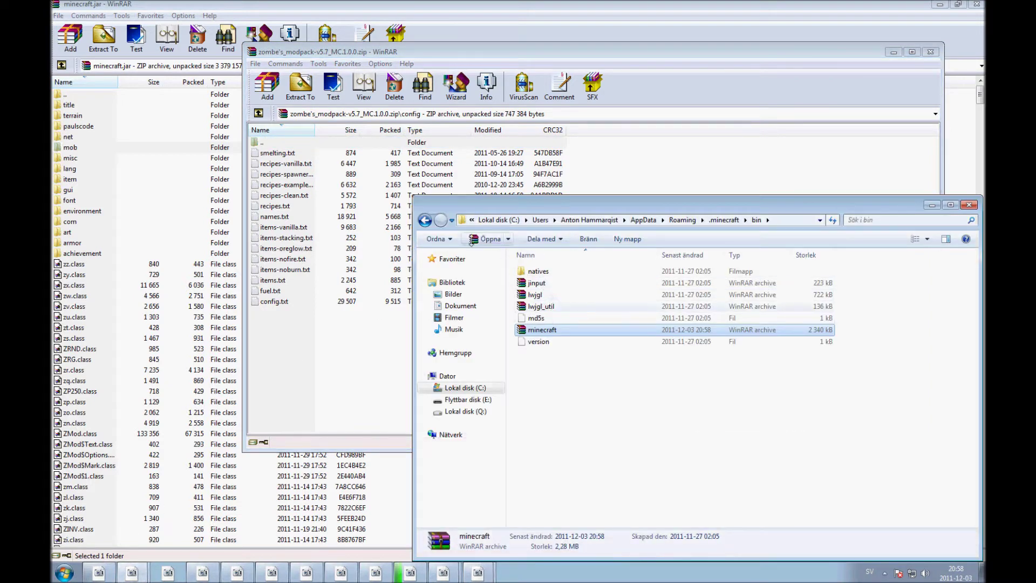
key(BackSpace)
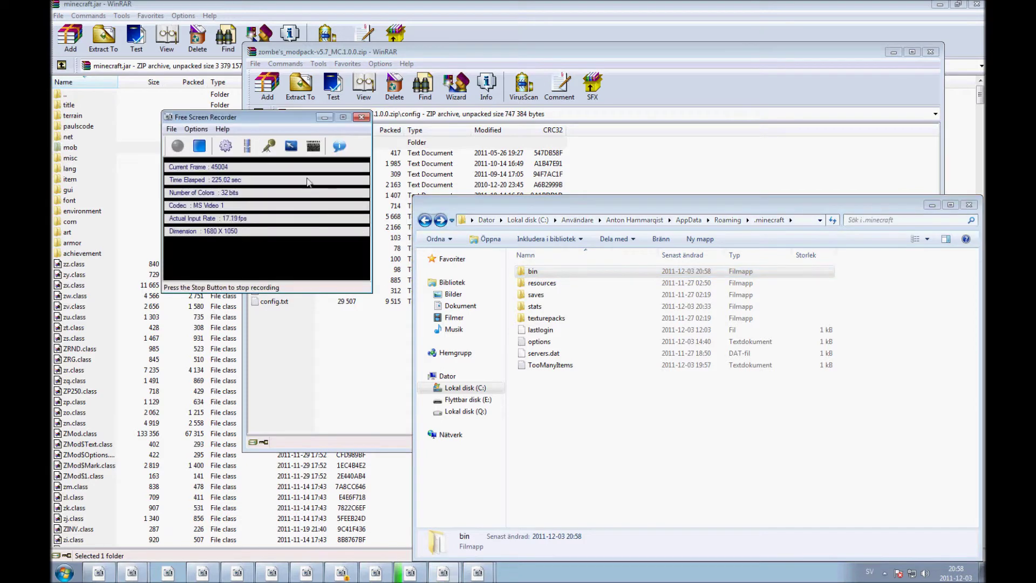
click(199, 146)
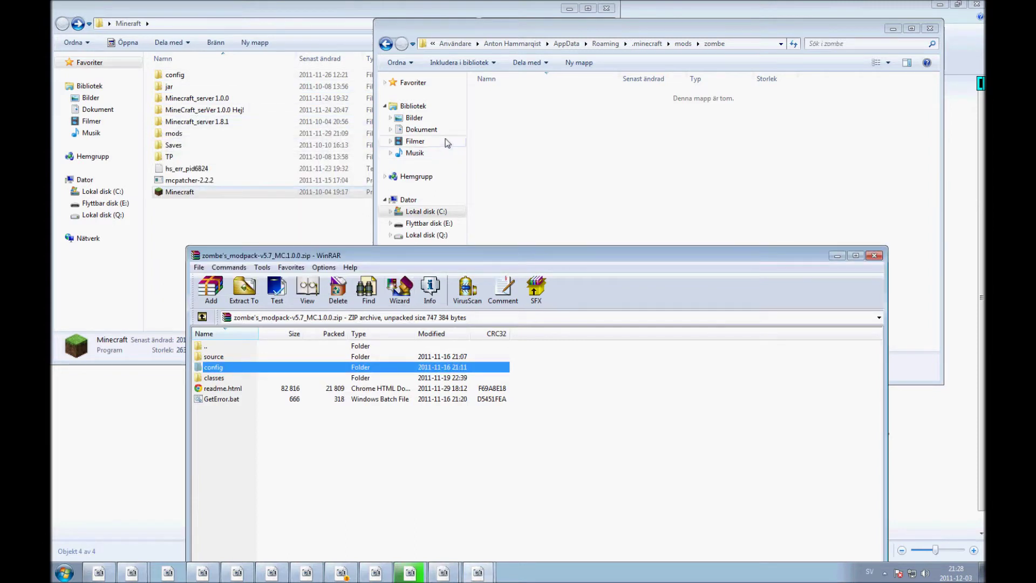
- Go back from the empty zombe folder to the .minecraft folder and open its mods folder
click(385, 44)
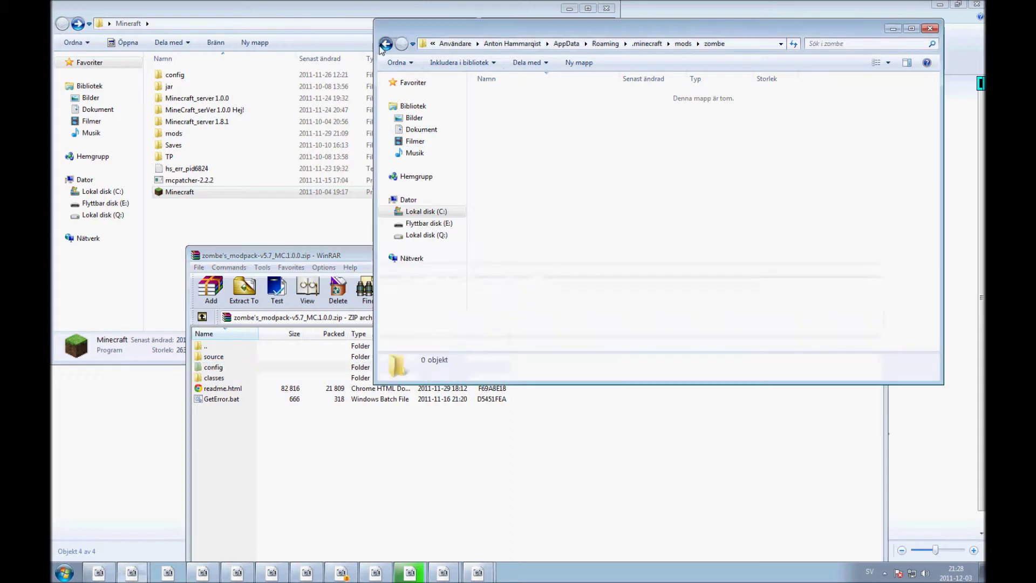
click(385, 43)
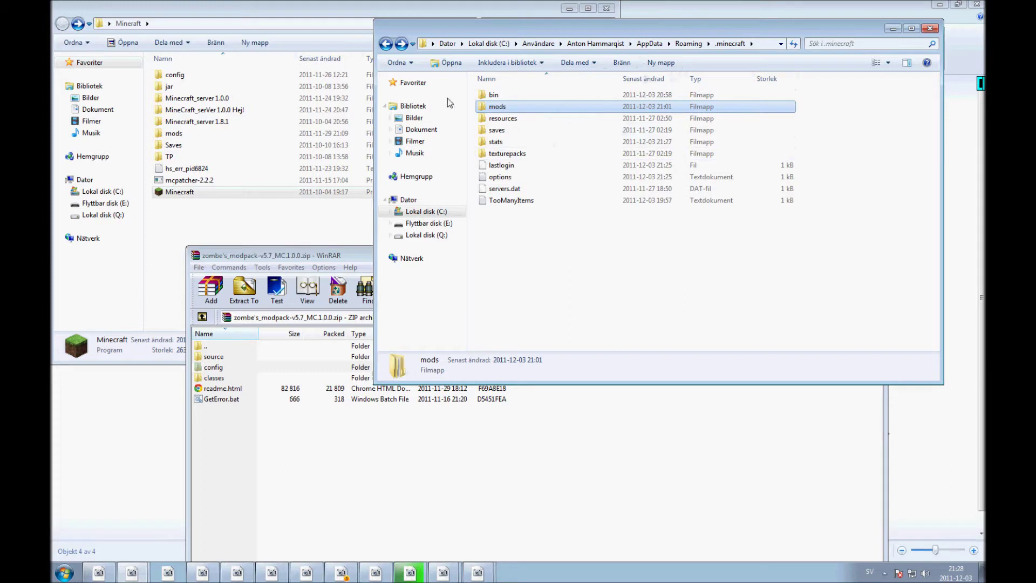
double_click(501, 108)
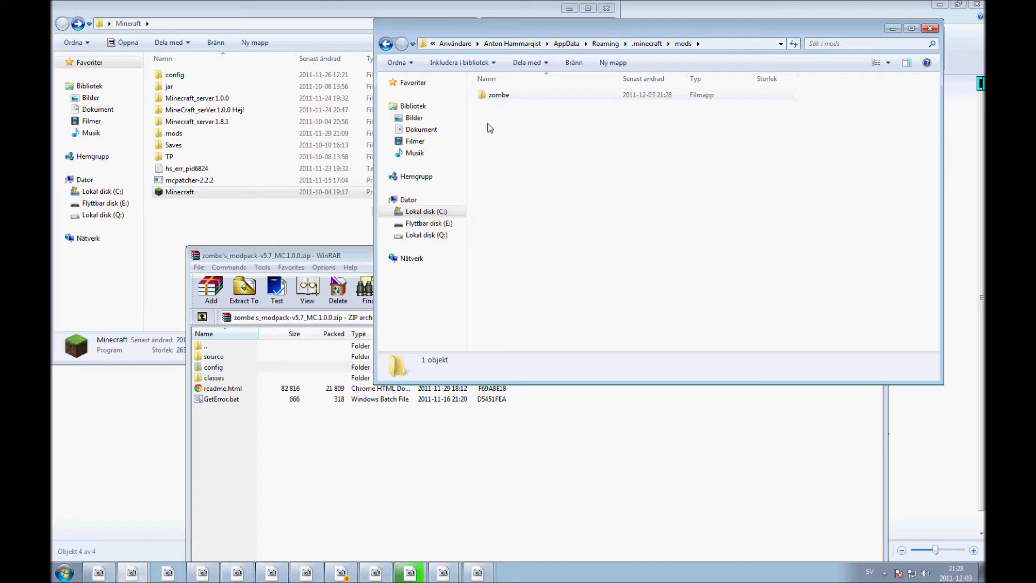
- Copy all text files from the modpack archive's config folder into the zombe folder inside mods
double_click(223, 368)
drag(224, 537, 250, 358)
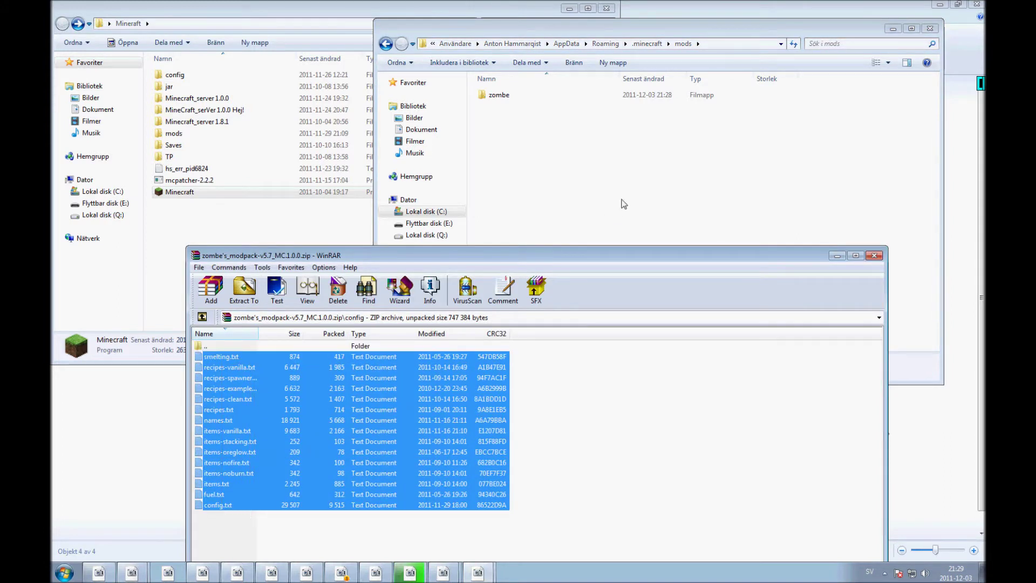
double_click(498, 93)
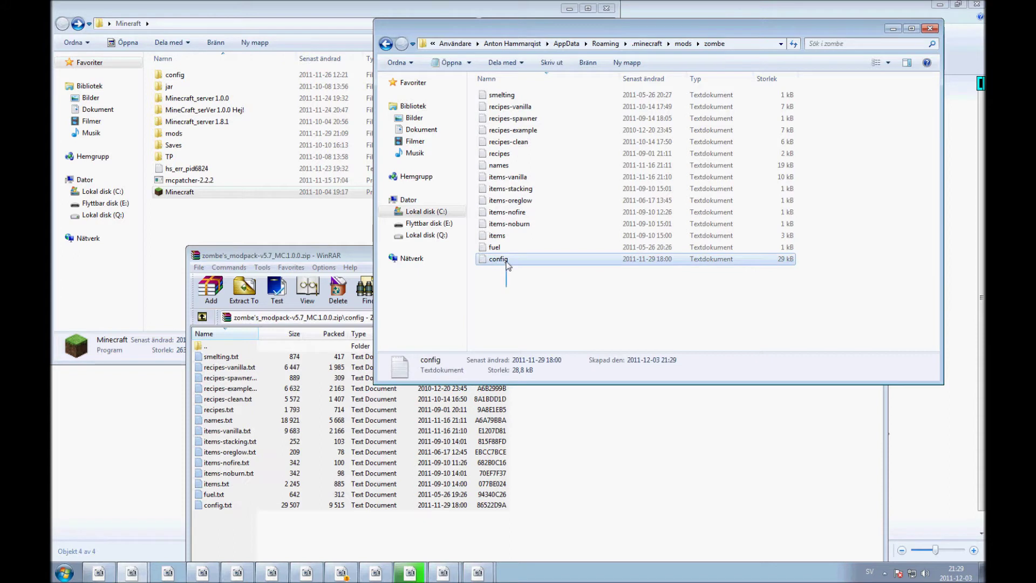
- Sort the zombe folder's files by name in ascending order and open the config text file in Notepad
click(505, 80)
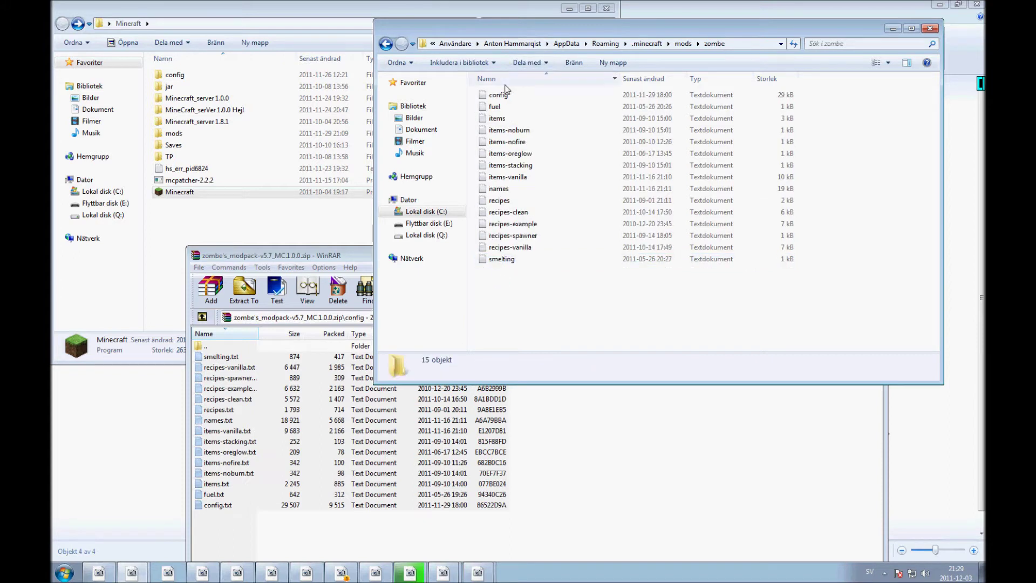
click(506, 80)
click(506, 81)
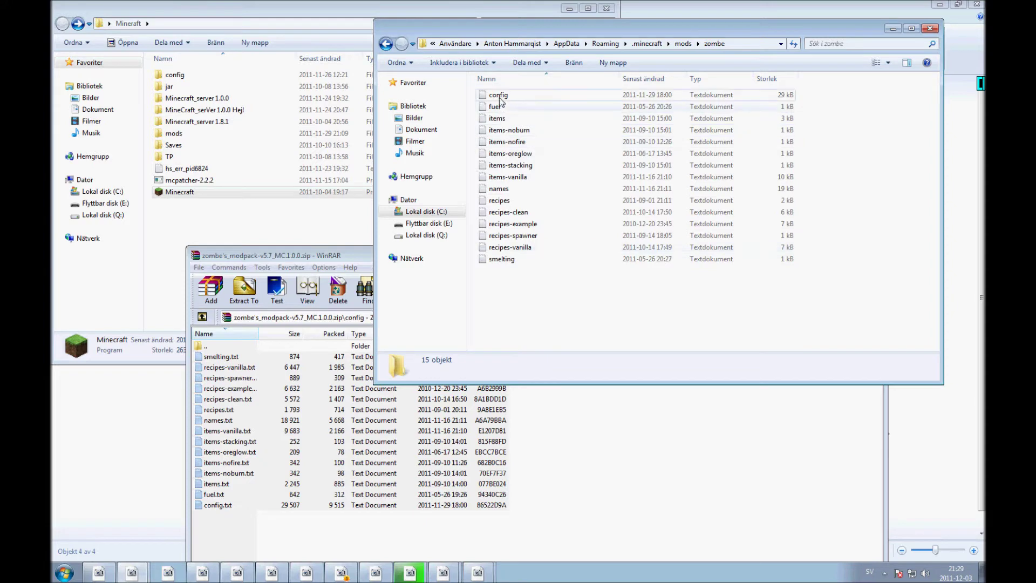
double_click(500, 95)
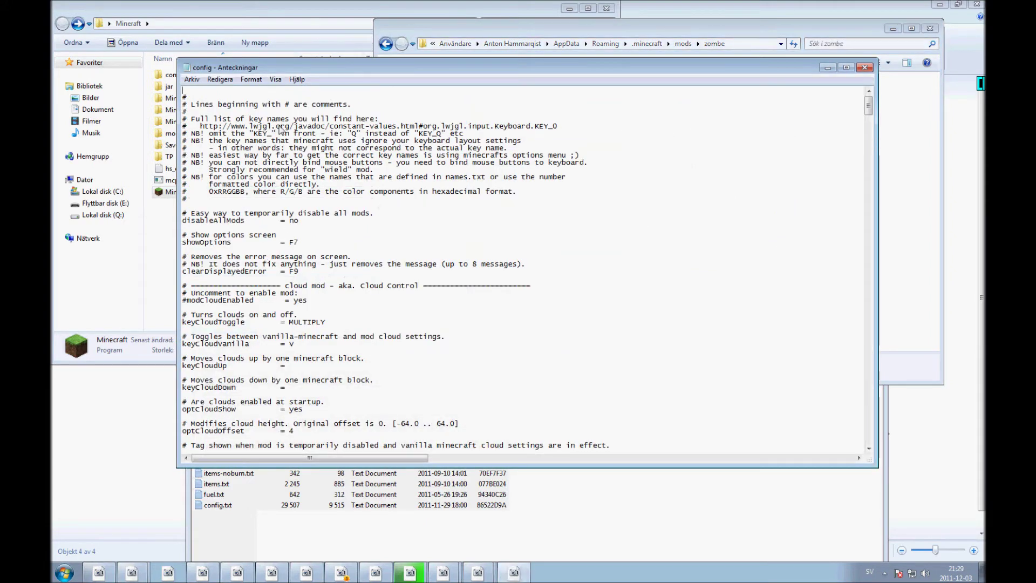
- Remove the # marks from the fly mod section's heading, its "Uncomment to enable mod" note and the modFlyEnabled line
scroll(317, 284, down, 18)
scroll(255, 175, up, 12)
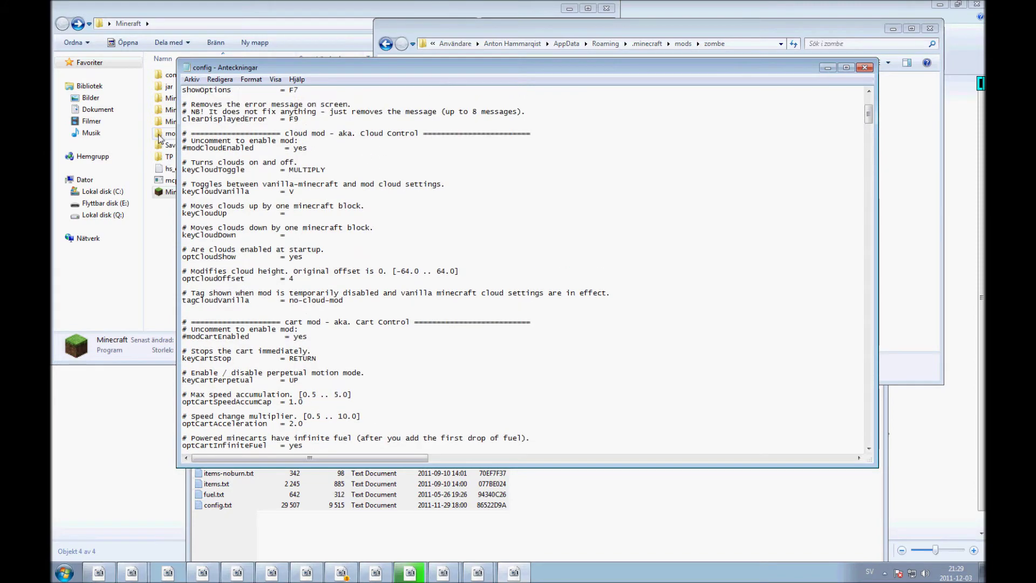
scroll(302, 210, down, 9)
scroll(344, 232, down, 16)
scroll(264, 224, down, 11)
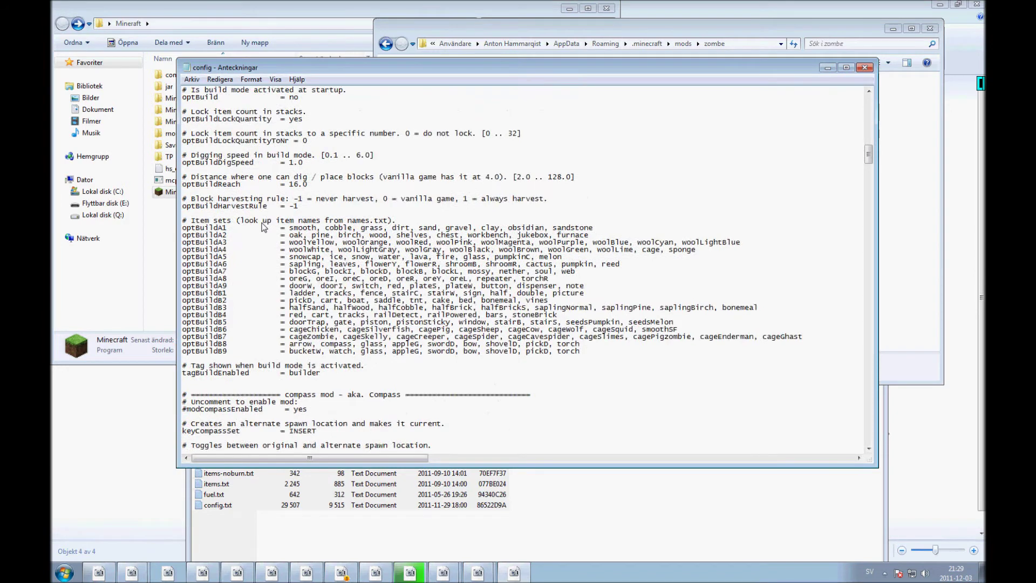
scroll(311, 270, down, 9)
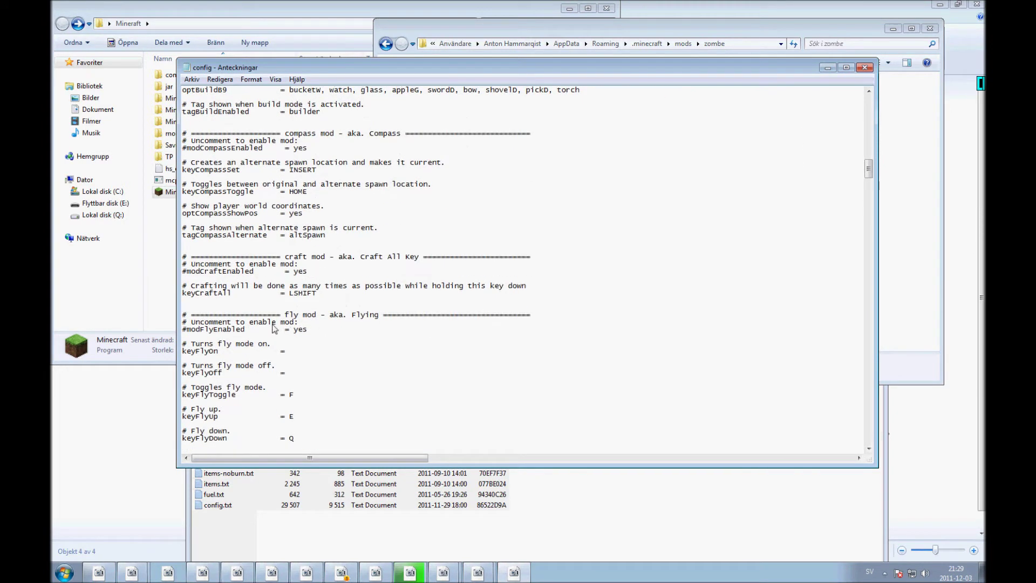
click(186, 315)
key(BackSpace)
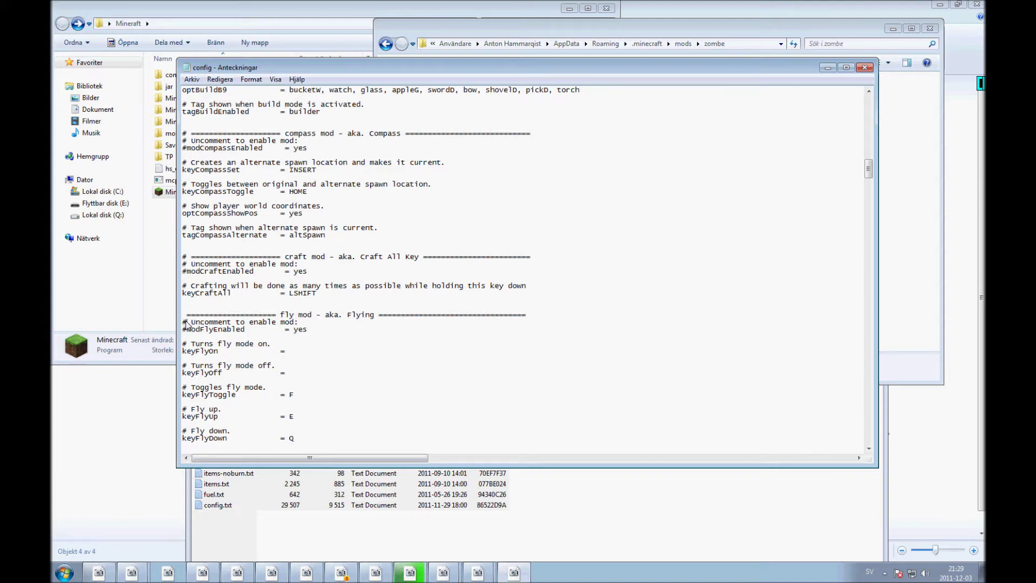
click(186, 323)
key(BackSpace)
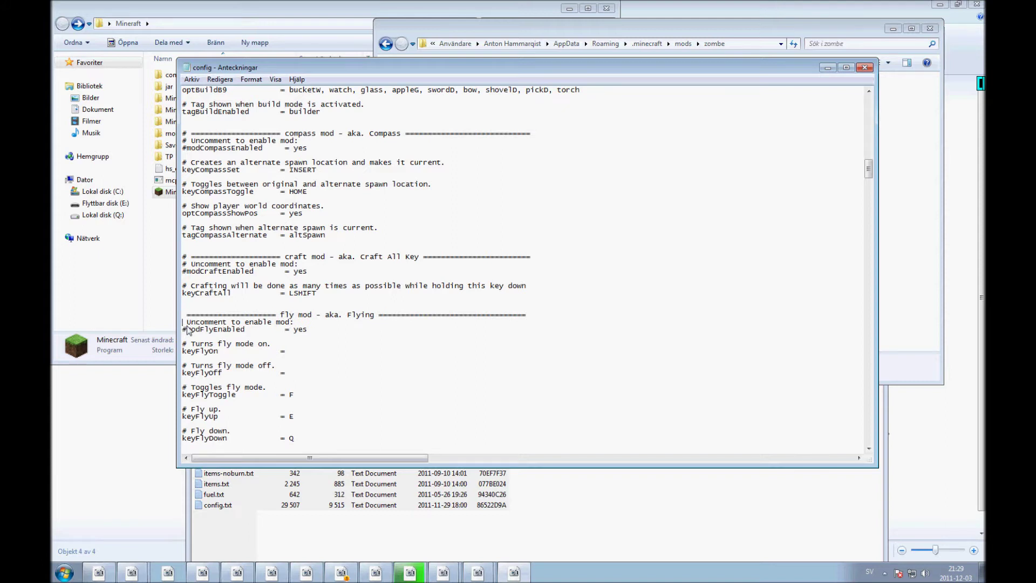
click(187, 331)
key(BackSpace)
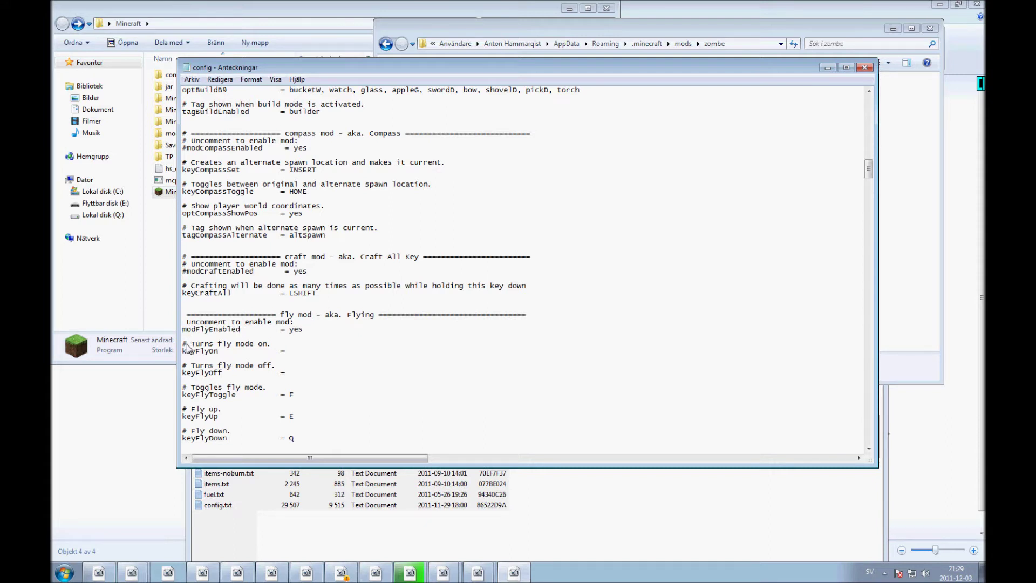
- Remove the # marks from the fly mod's "Turns fly mode on", "Turns fly mode off" and "Toggles fly mode" lines
click(187, 346)
key(BackSpace)
click(187, 366)
key(BackSpace)
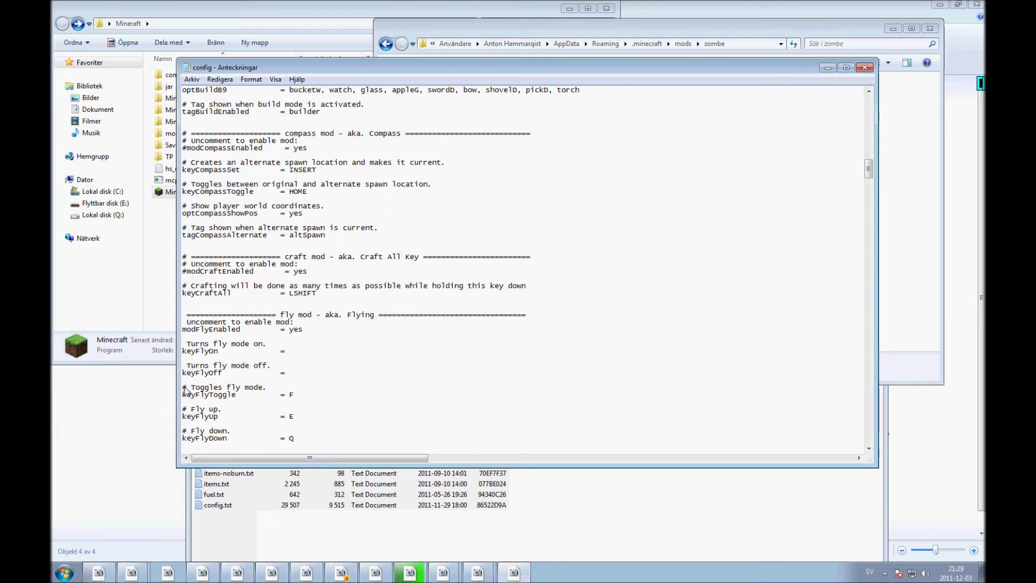
click(186, 387)
key(BackSpace)
- Set both keyFlyOn and keyFlyOff to F in the fly mod section
click(292, 347)
click(299, 371)
text(F)
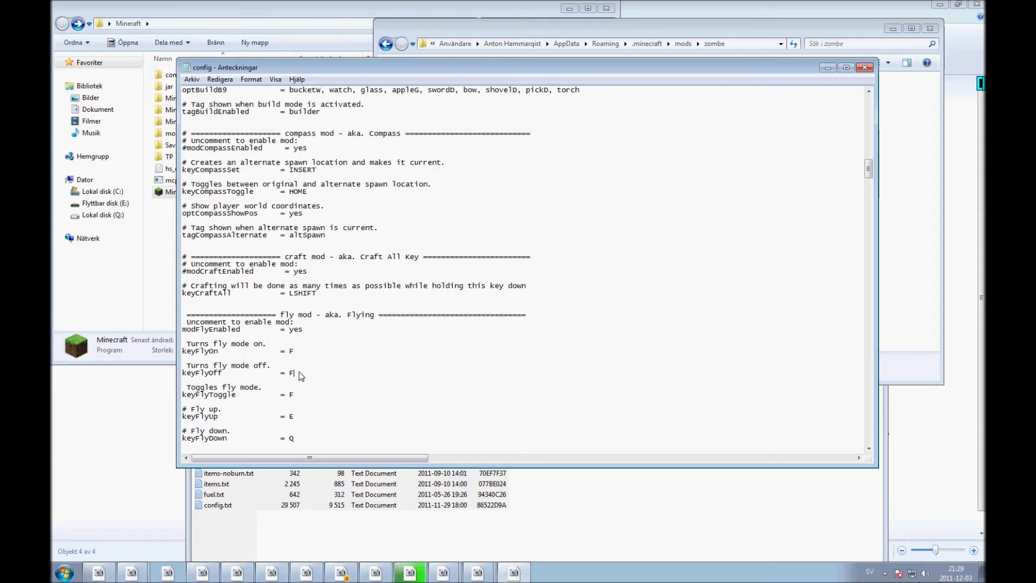
- Remove the # from the "Fly up" line and set keyFlyToggle to Q, keyFlyUp to M and keyFlyDown to N
click(187, 410)
key(BackSpace)
click(296, 418)
click(303, 439)
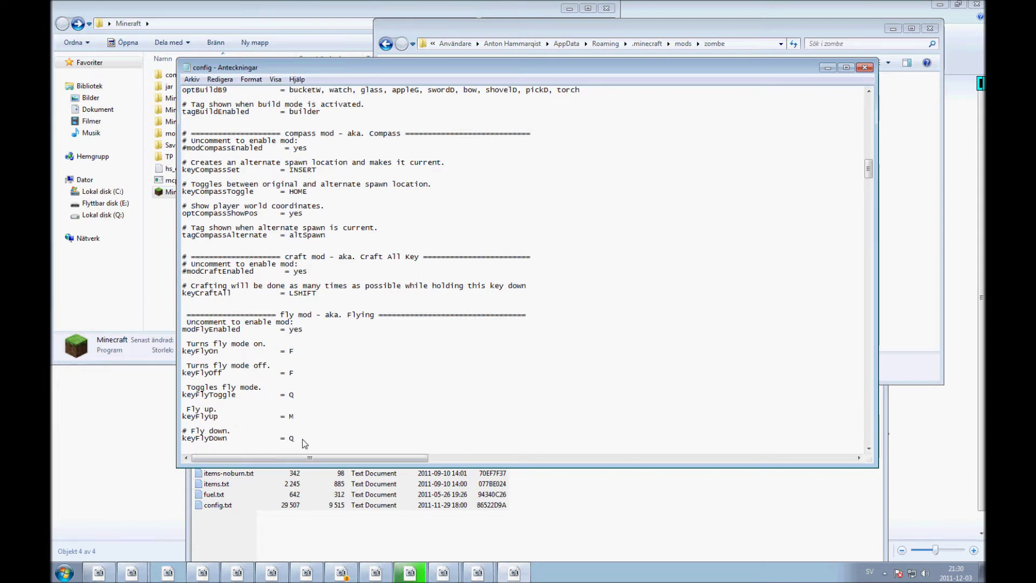
key(BackSpace)
scroll(328, 411, down, 2)
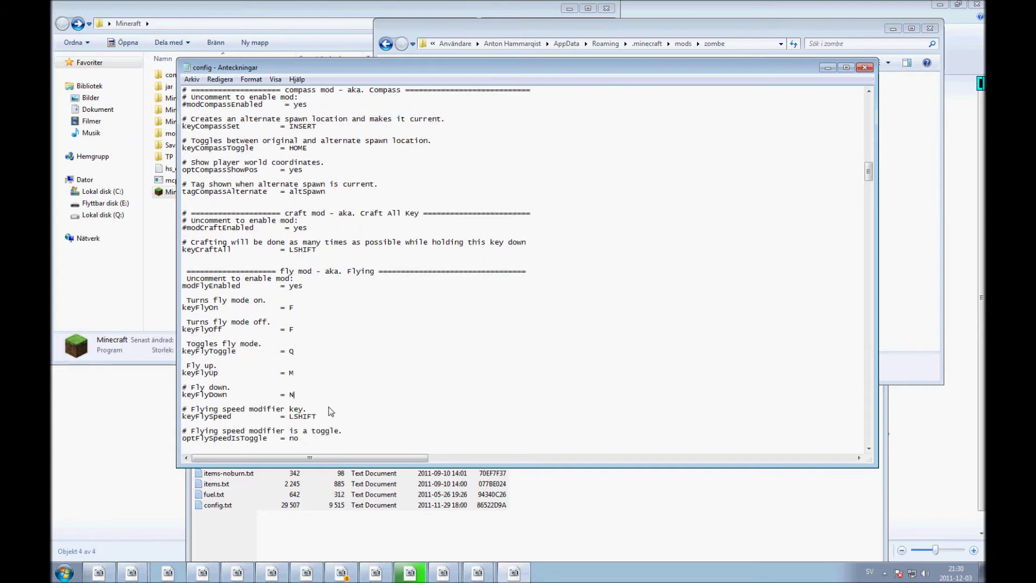
- Remove the # marks from the fly mod's "Fly down", "Flying speed modifier key" and "Flying speed modifier is a toggle" lines
click(186, 410)
key(BackSpace)
click(187, 433)
key(BackSpace)
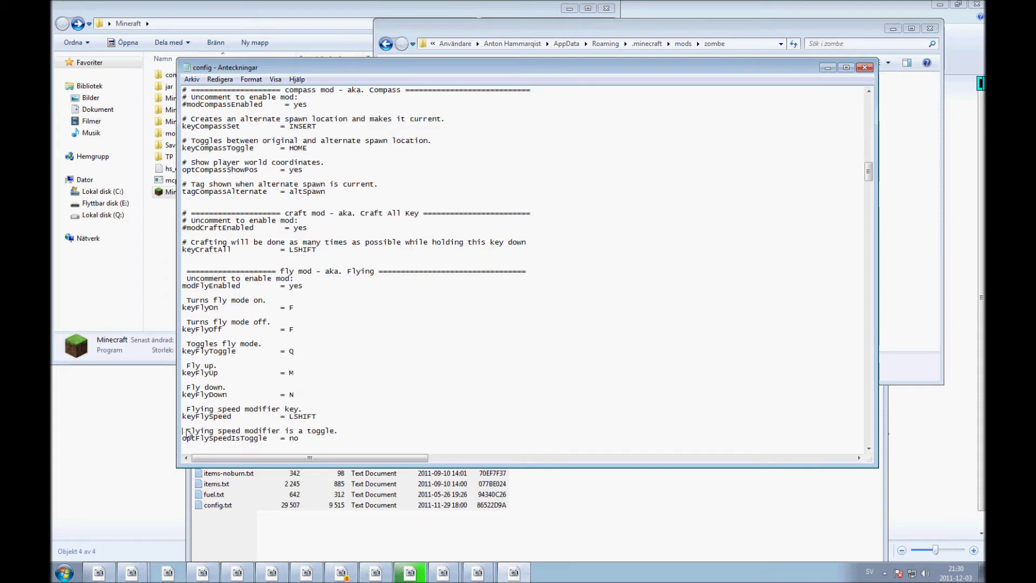
- Remove the # marks from the fly mod's "Running speed modifier key" and "Running speed modifier is a toggle" lines
scroll(189, 426, down, 2)
click(190, 410)
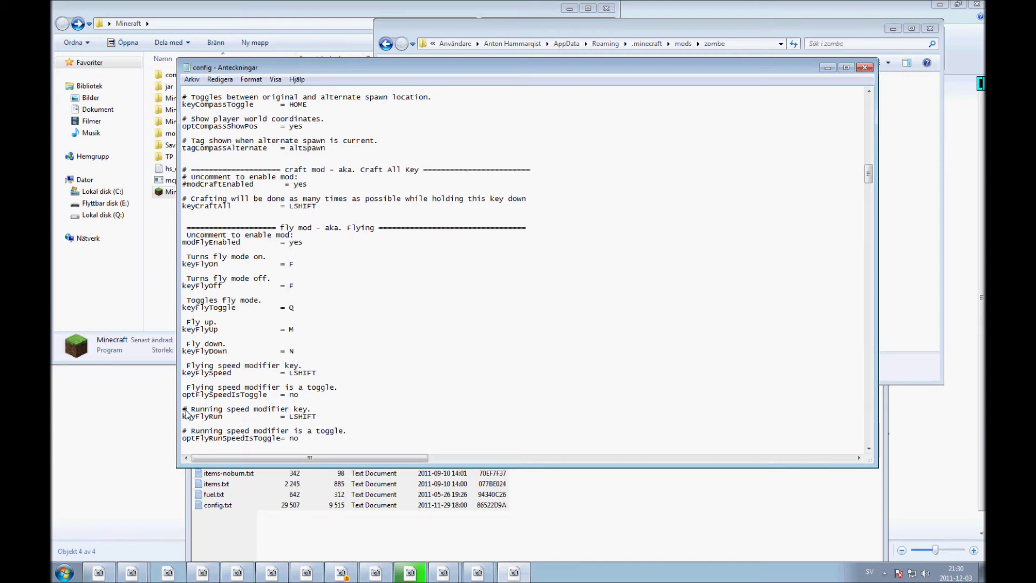
key(BackSpace)
scroll(190, 414, down, 1)
click(187, 410)
key(BackSpace)
- Remove the # marks from the "Toggle NoClip mode" and "Whether NoClip mode is enabled by default" lines
scroll(186, 413, down, 1)
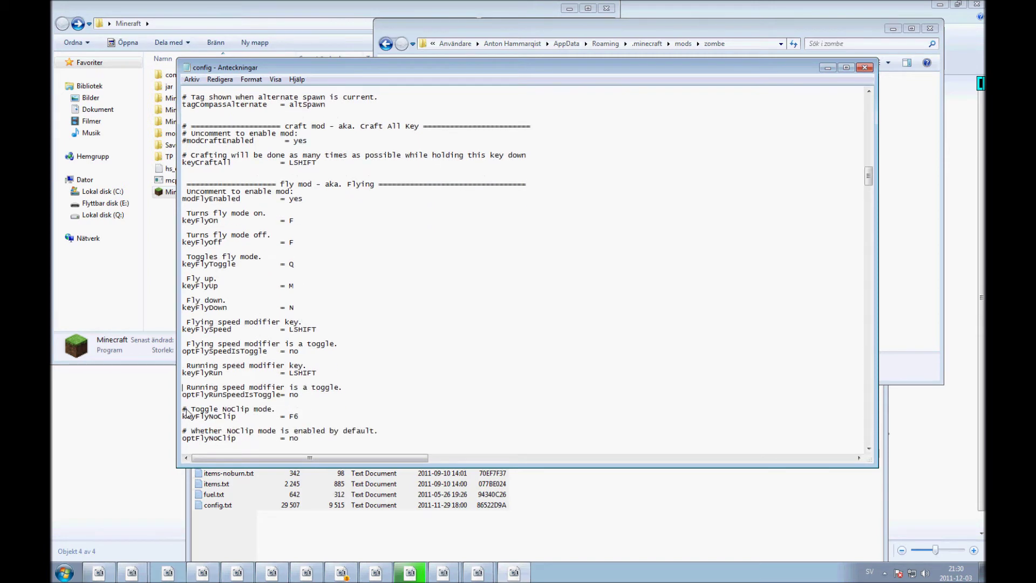
click(188, 410)
key(BackSpace)
scroll(197, 411, down, 1)
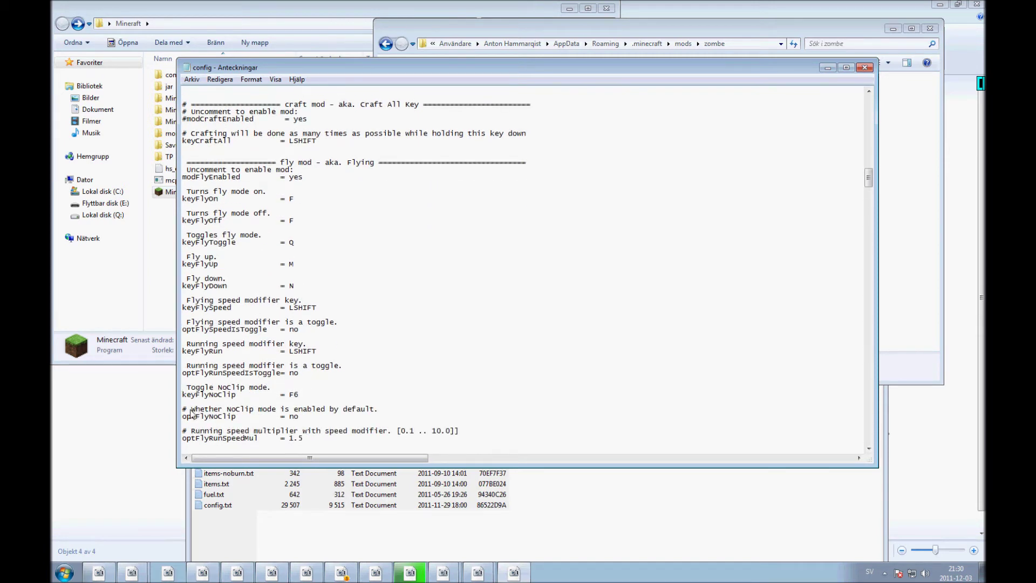
click(187, 410)
key(BackSpace)
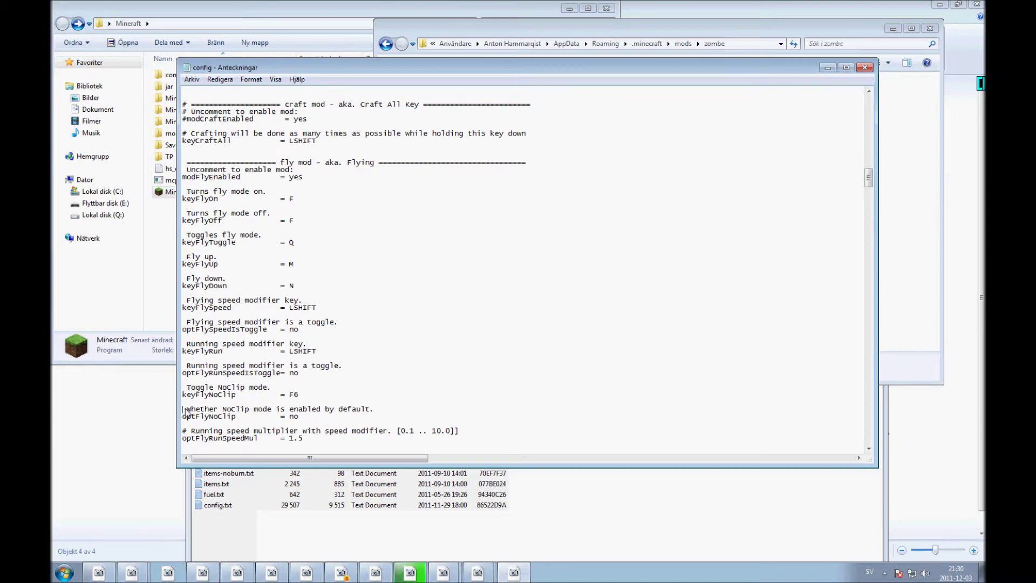
- Remove the # marks from the fly mod's running speed multiplier, vertical speed multiplier and "Vertical movement speed" comment lines
scroll(187, 414, down, 1)
click(187, 410)
key(BackSpace)
scroll(195, 414, down, 1)
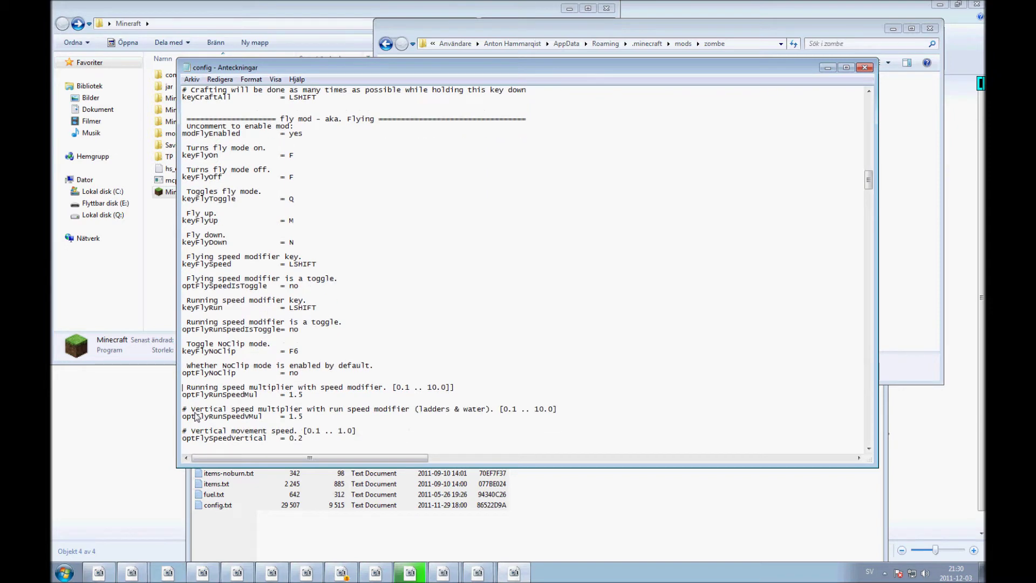
click(186, 410)
key(BackSpace)
scroll(189, 420, down, 1)
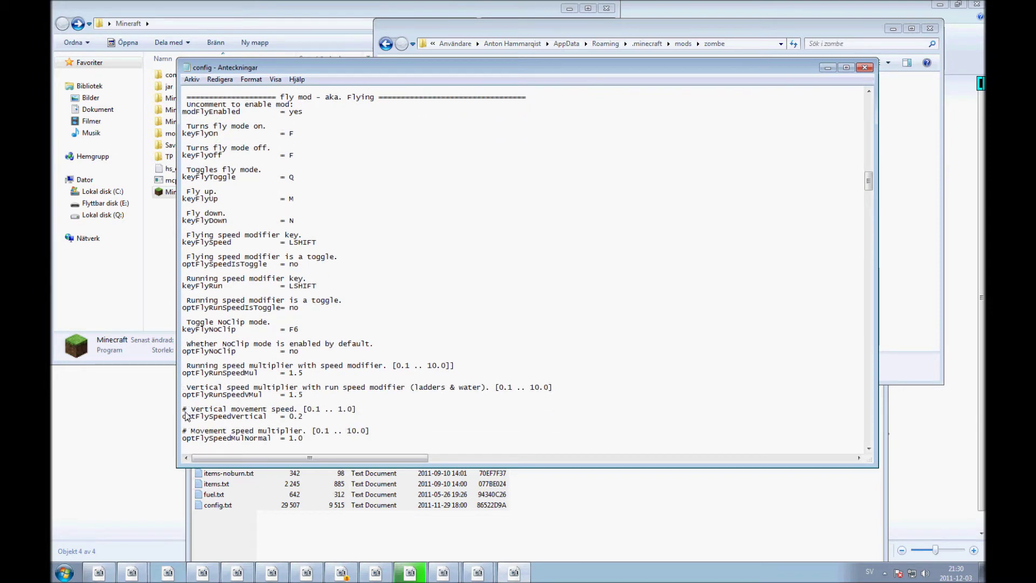
click(186, 412)
key(BackSpace)
scroll(189, 415, down, 1)
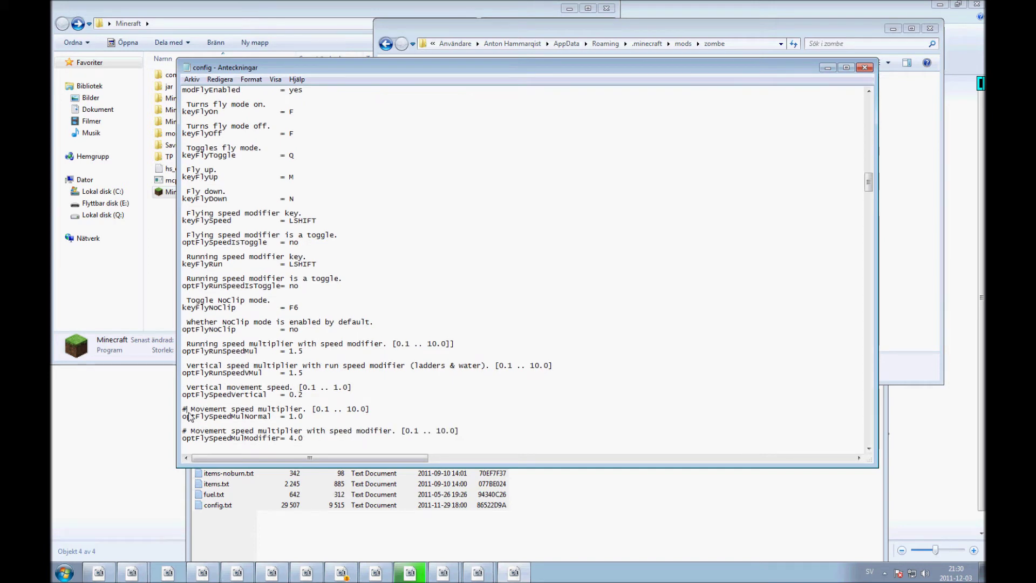